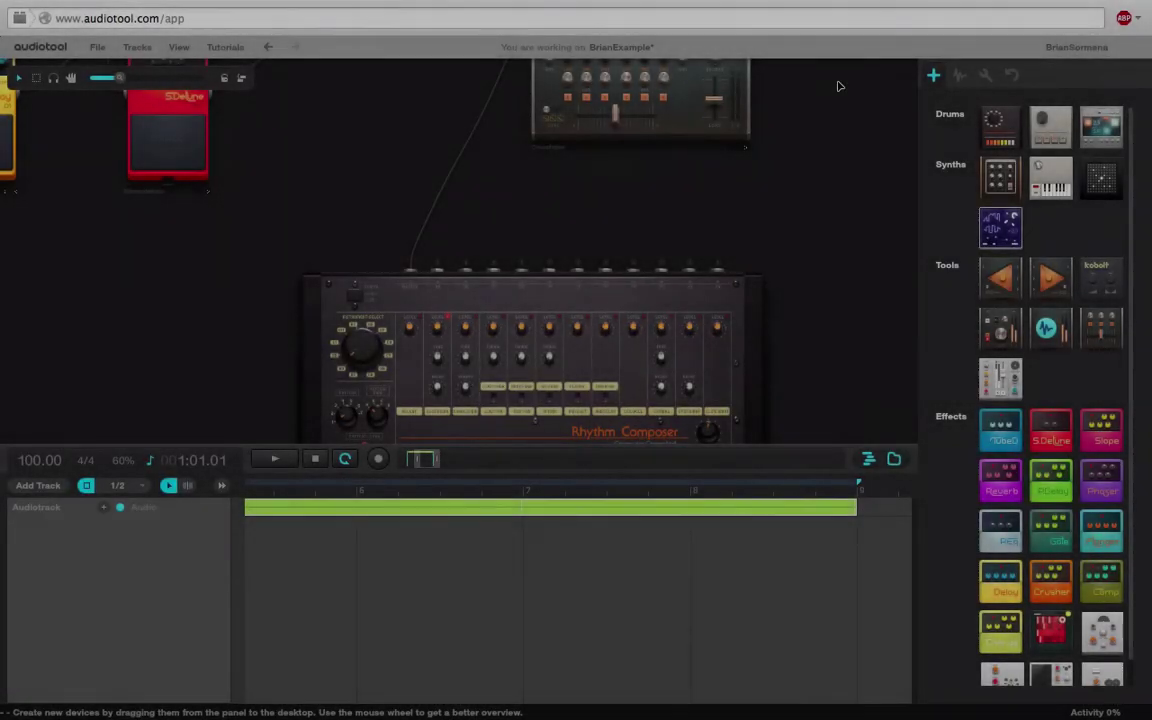
pyautogui.scroll(-2, 800, 170)
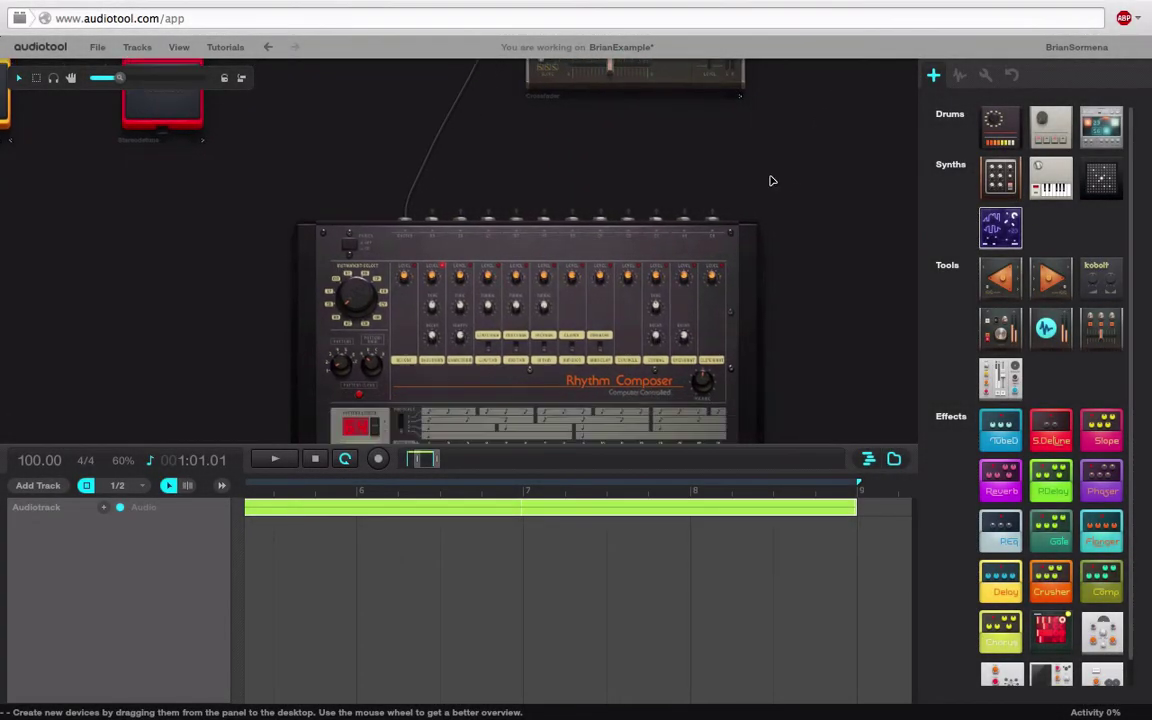
pyautogui.moveTo(771, 181); pyautogui.dragTo(769, 125)
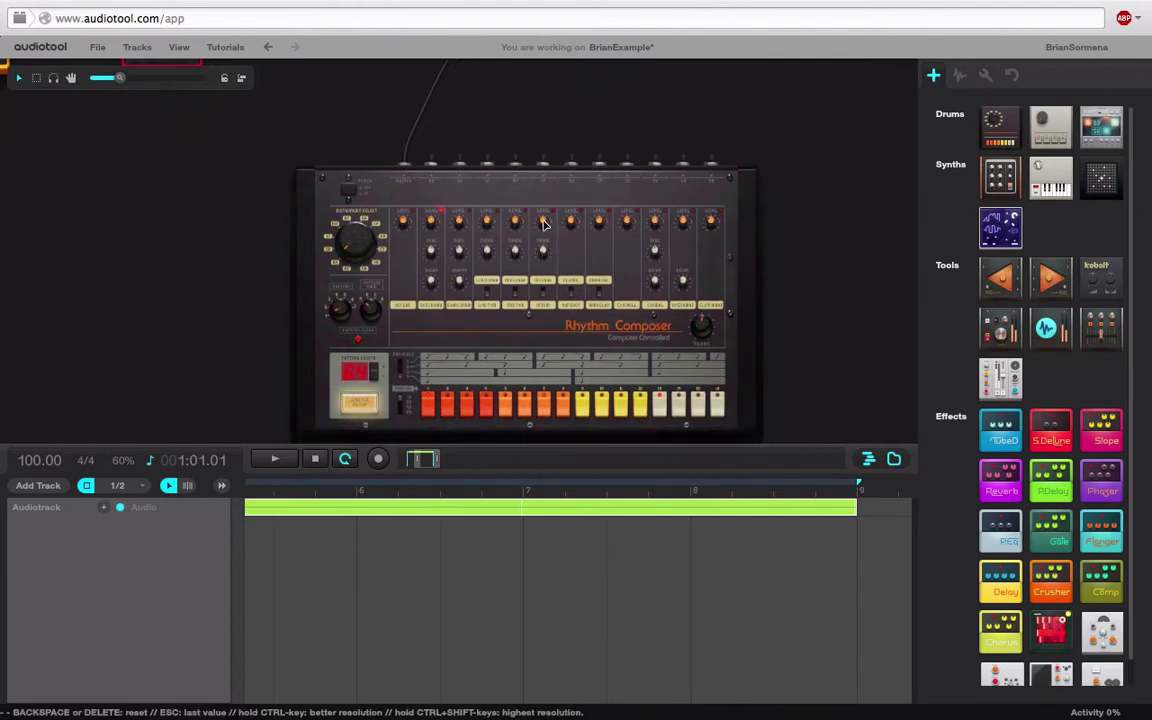
pyautogui.moveTo(544, 224)
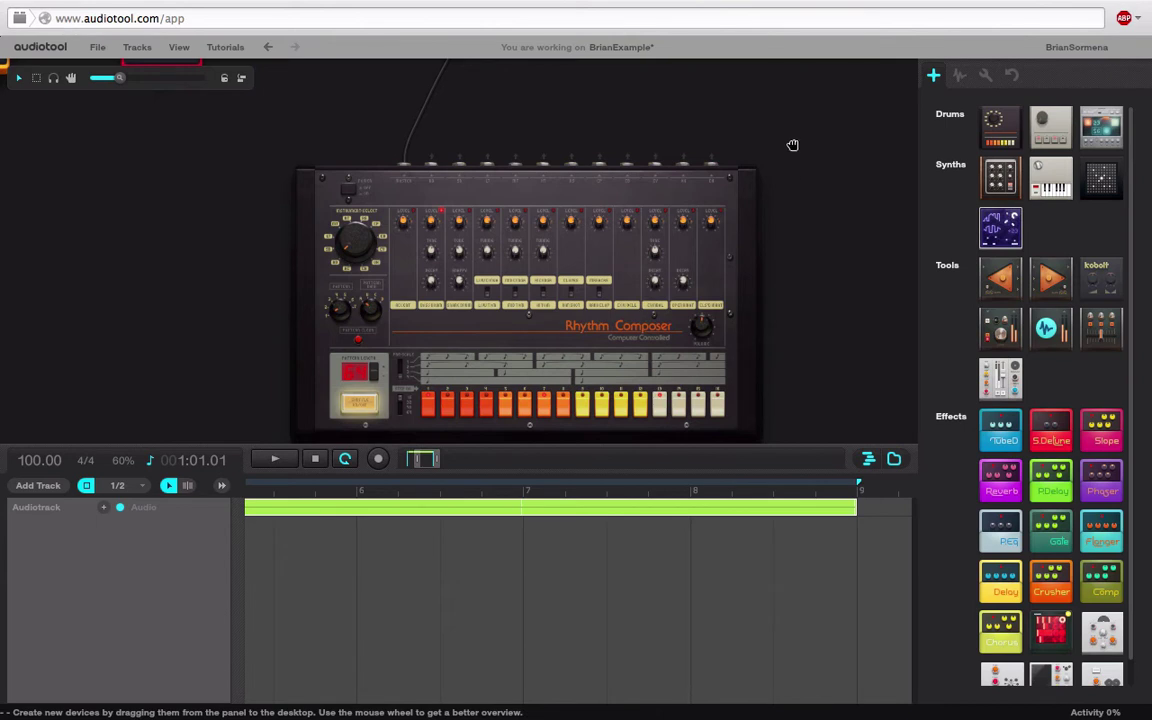
pyautogui.moveTo(795, 147); pyautogui.dragTo(808, 177)
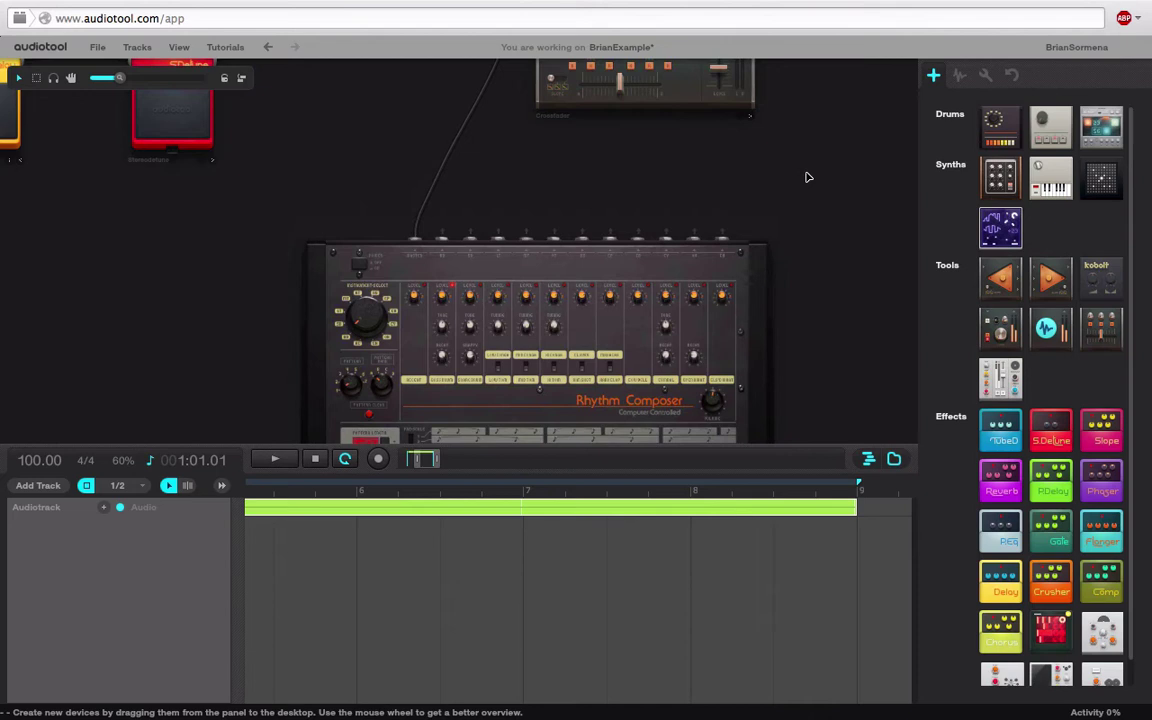
# With the song playing, lower the Crossfader's output level to -8.859 dB and slide its horizontal fader fully to the B side
pyautogui.moveTo(797, 159); pyautogui.dragTo(772, 202)
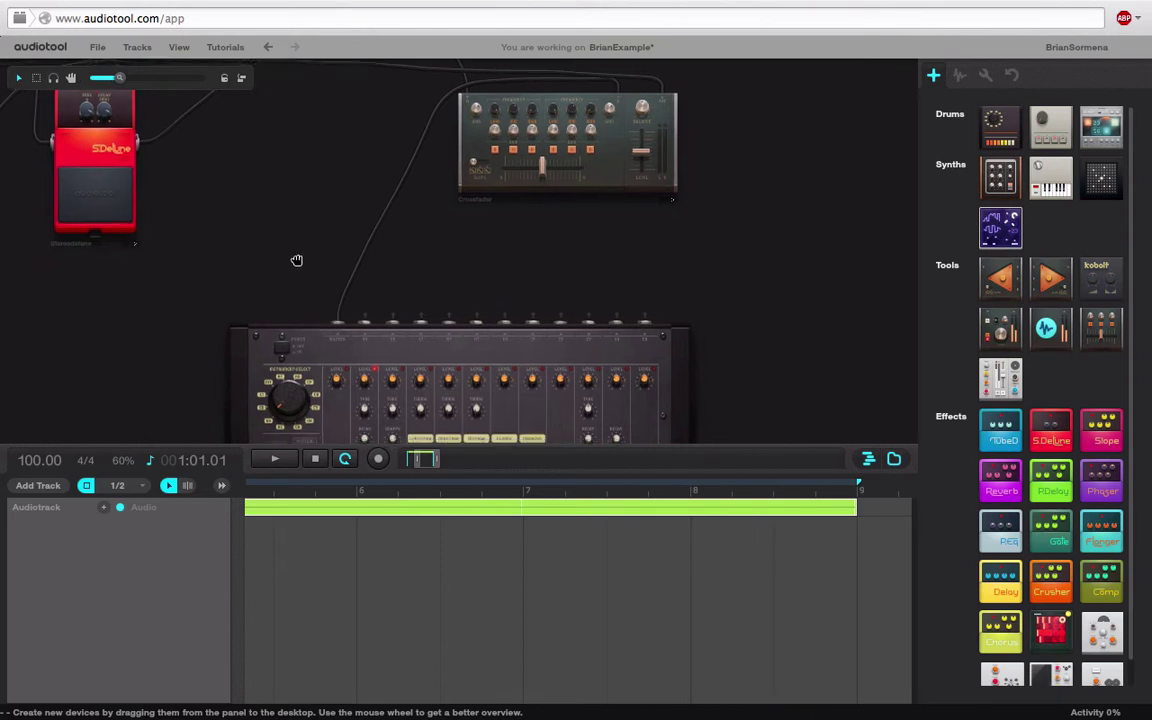
pyautogui.scroll(-1, 298, 260)
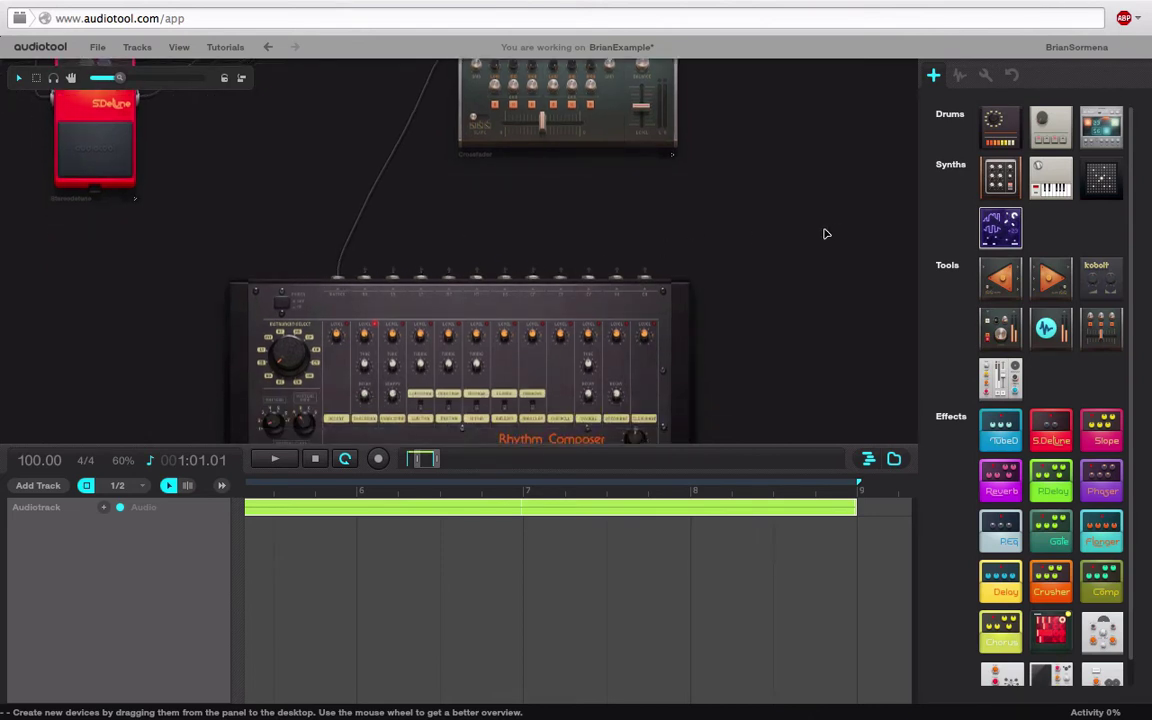
pyautogui.moveTo(721, 211); pyautogui.dragTo(726, 254)
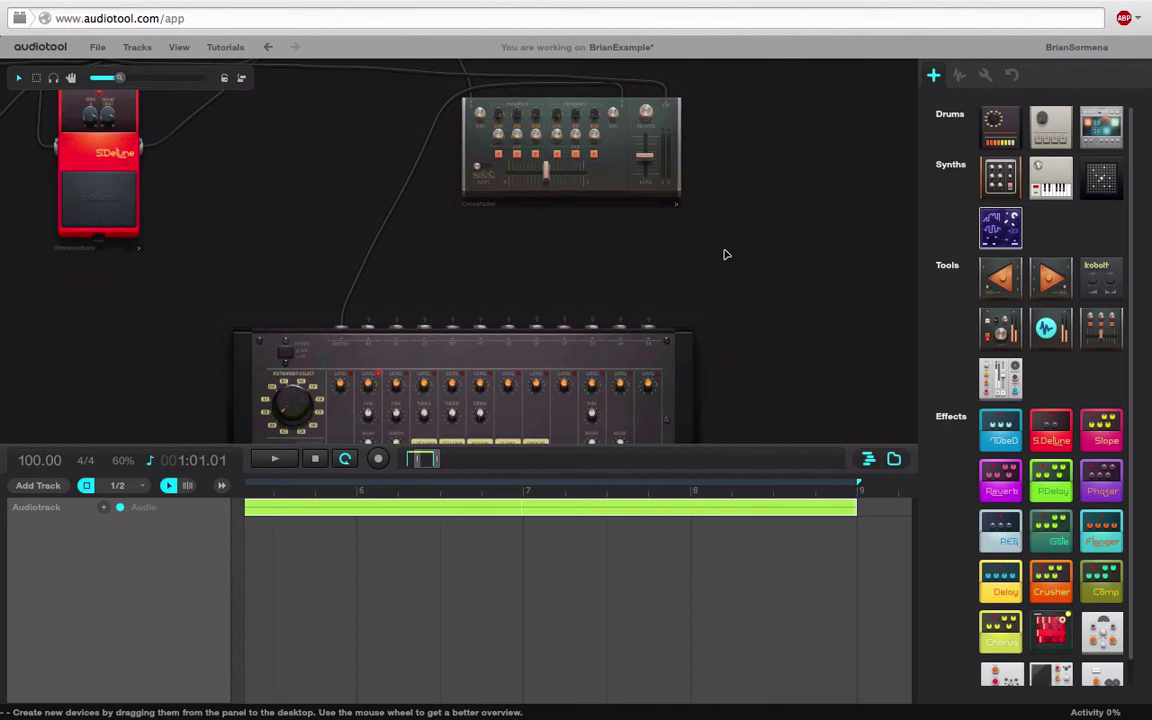
pyautogui.press('space')
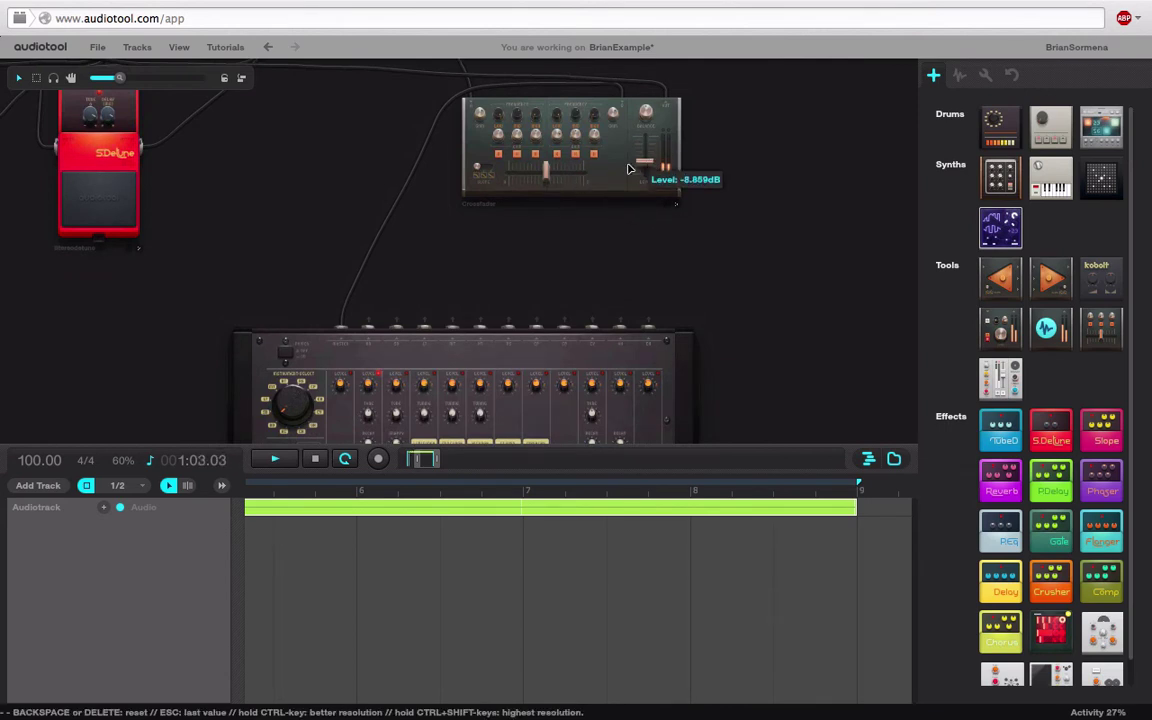
pyautogui.moveTo(614, 121)
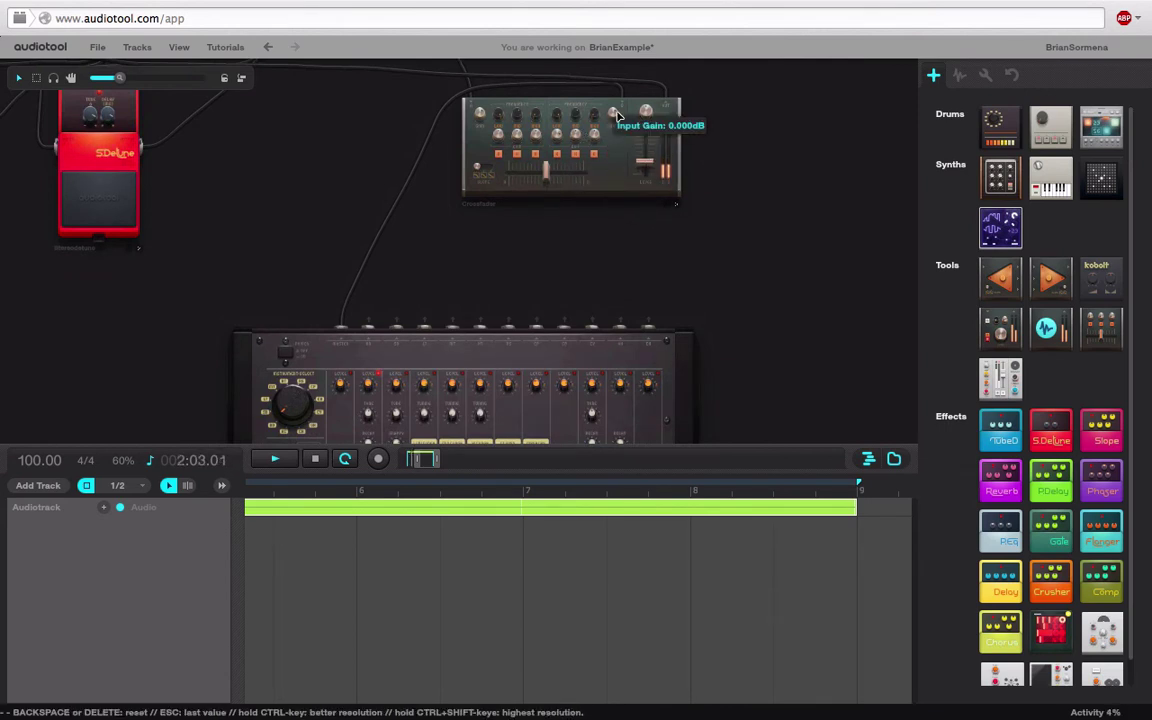
pyautogui.moveTo(615, 119); pyautogui.dragTo(615, 149)
pyautogui.moveTo(543, 177); pyautogui.dragTo(625, 193)
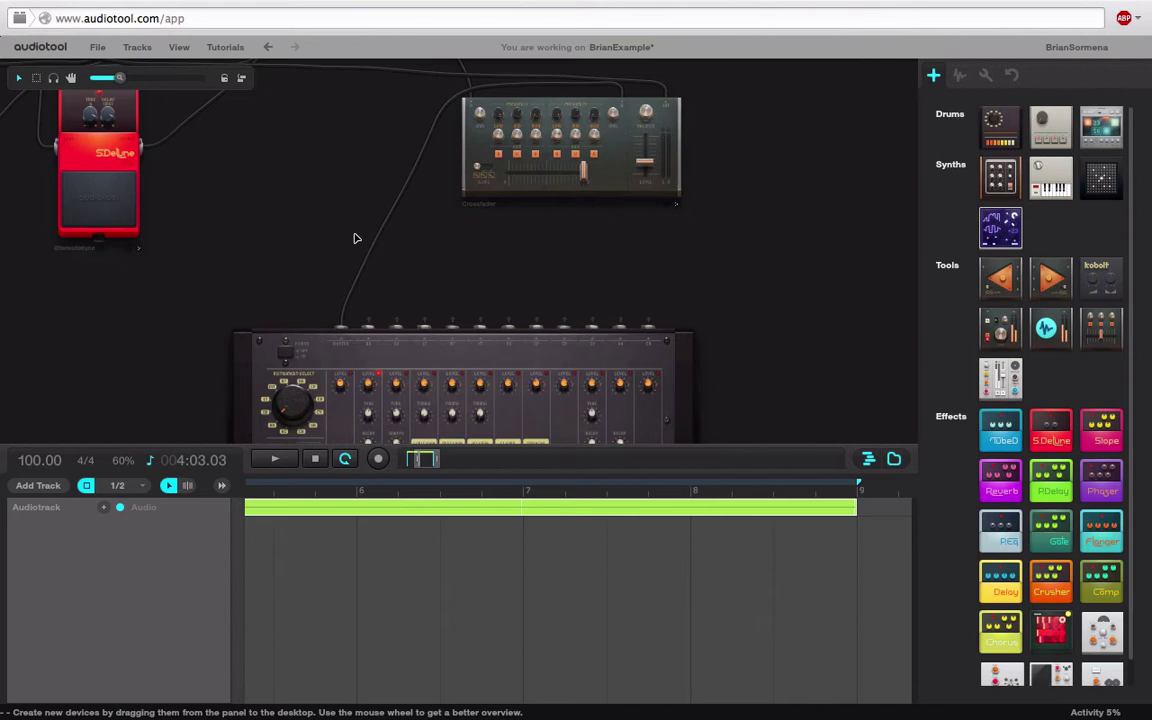
# Remove the cable between the Rhythm Composer and the Crossfader, and add a Delay pedal beside the drum machine
pyautogui.moveTo(617, 95); pyautogui.dragTo(990, 385)
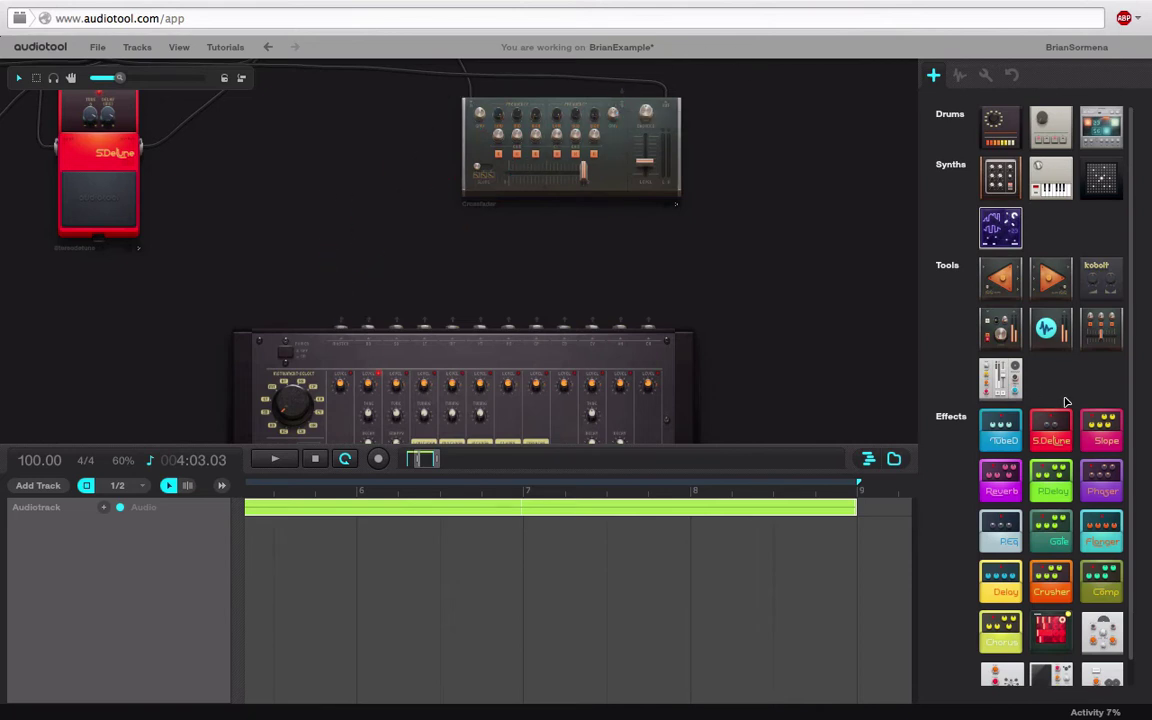
pyautogui.moveTo(1003, 590); pyautogui.dragTo(743, 314)
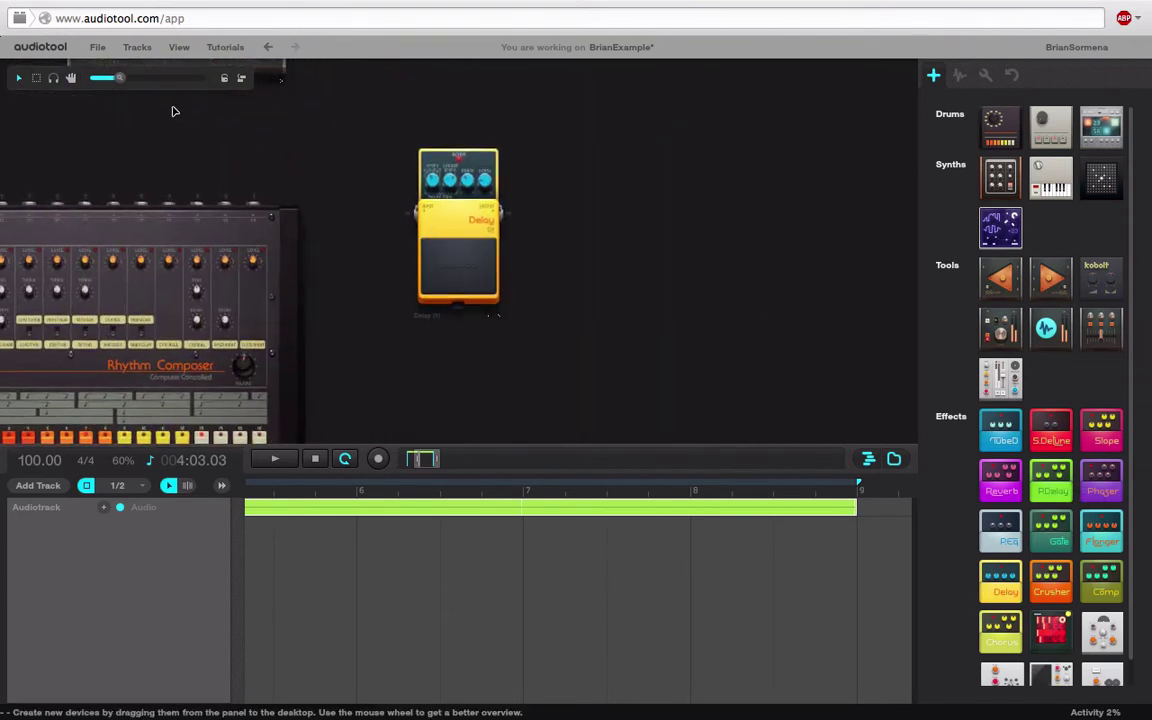
# Route the drum machine's master output into the Delay pedal's input, and the pedal's output into the Crossfader's free input
pyautogui.scroll(-3, 172, 111)
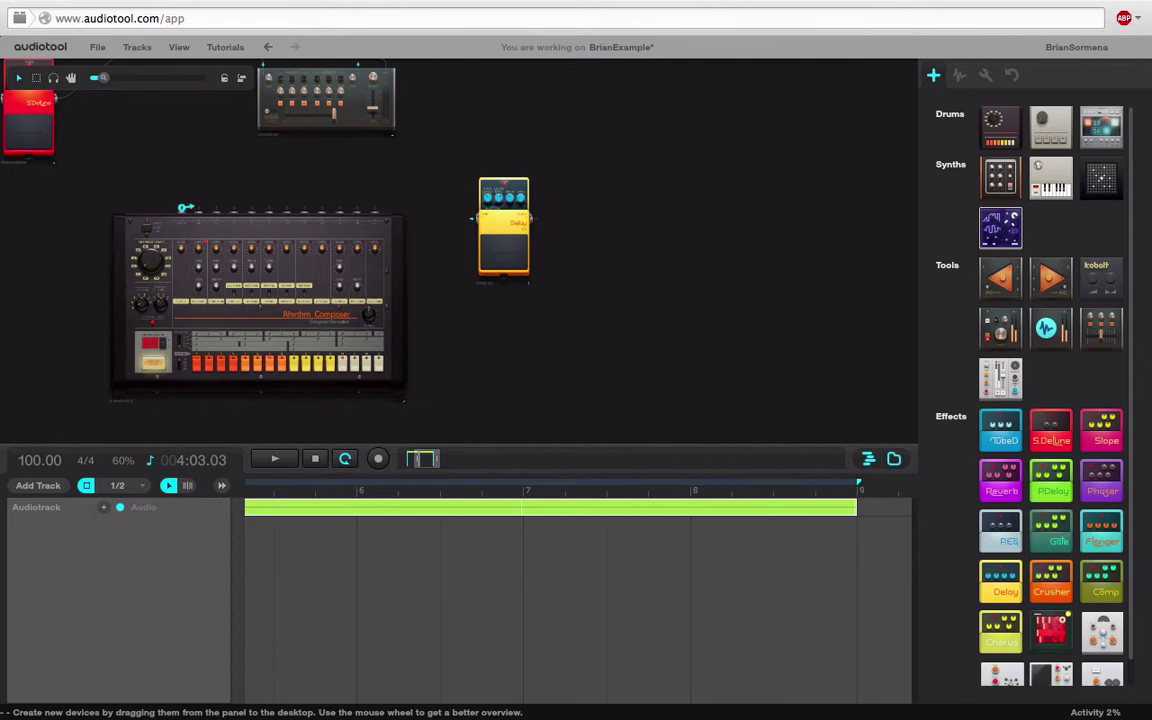
pyautogui.moveTo(185, 208); pyautogui.dragTo(476, 180)
pyautogui.moveTo(476, 111); pyautogui.dragTo(505, 179)
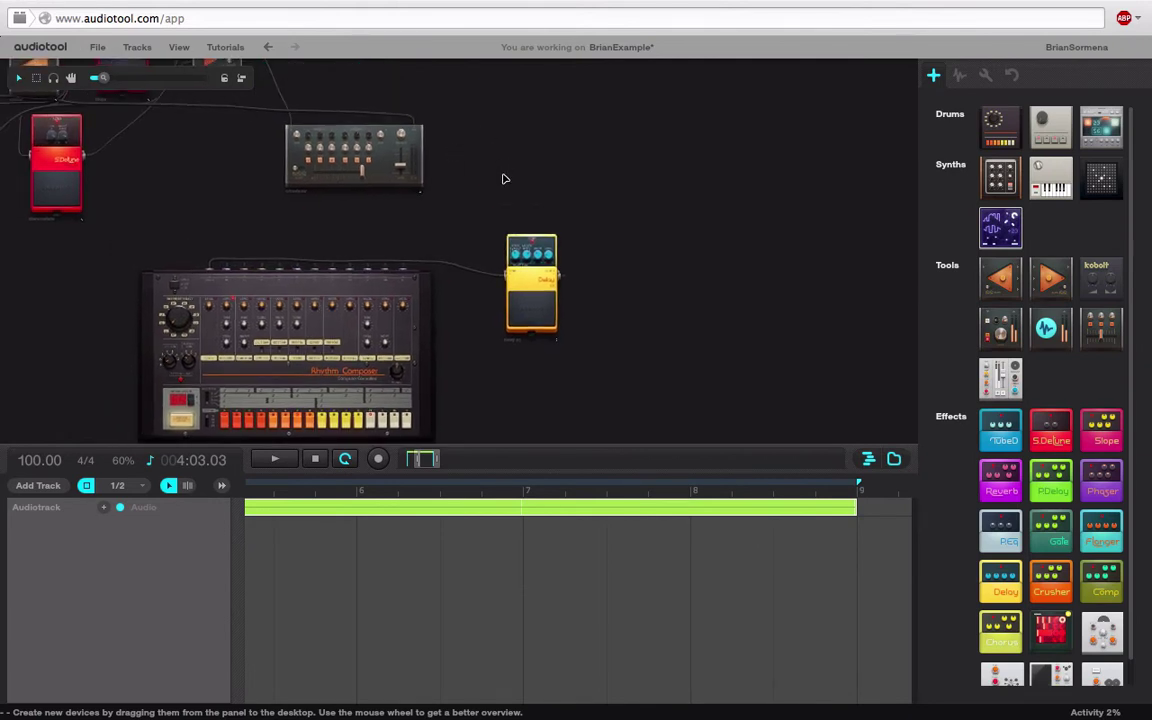
pyautogui.moveTo(563, 275); pyautogui.dragTo(386, 120)
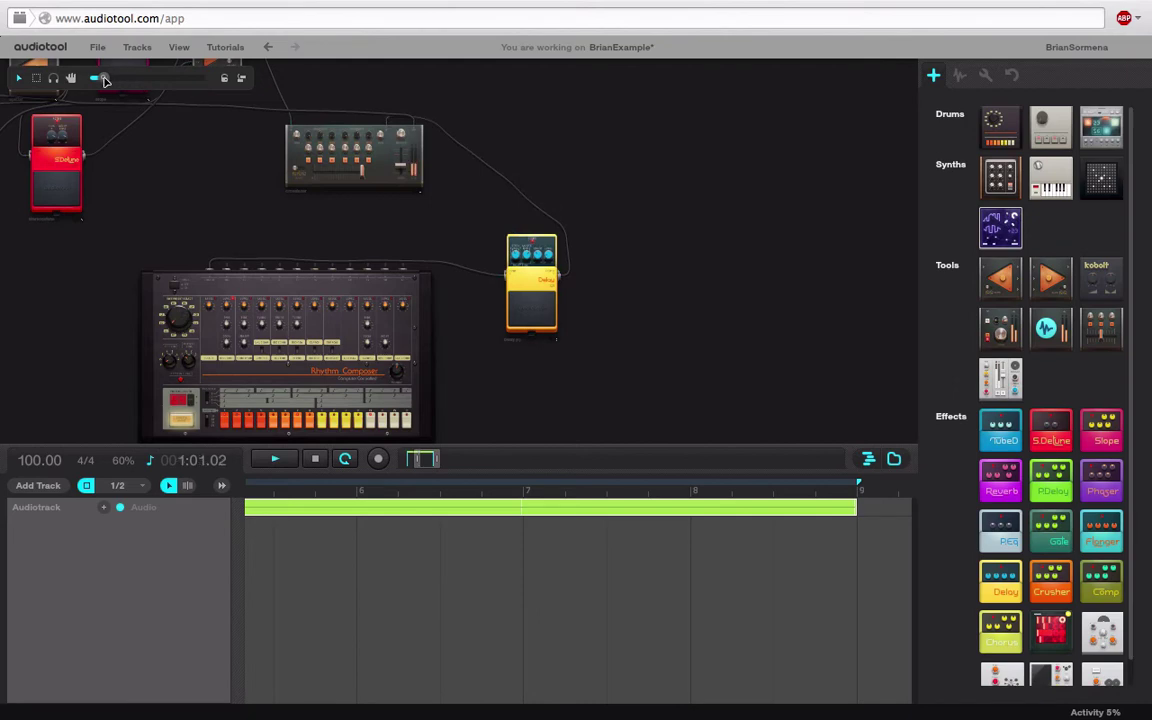
# Examine the Delay pedal's steps, length and level knobs up close during playback
pyautogui.scroll(3, 755, 150)
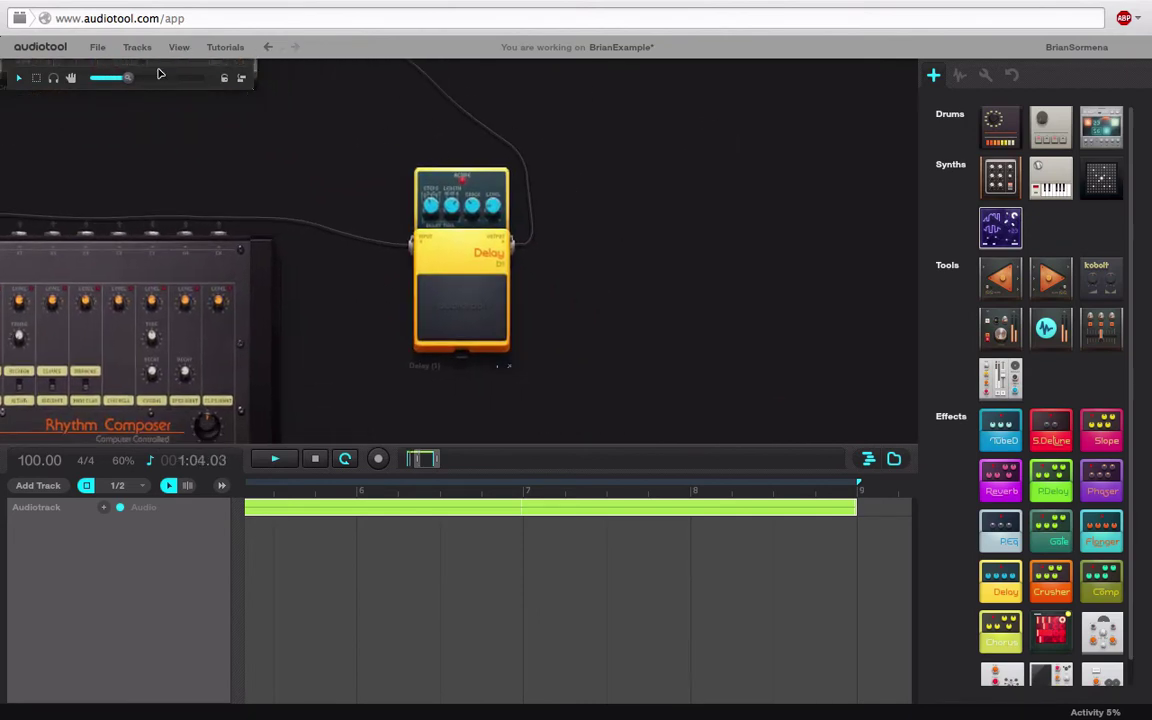
pyautogui.moveTo(128, 78); pyautogui.dragTo(155, 80)
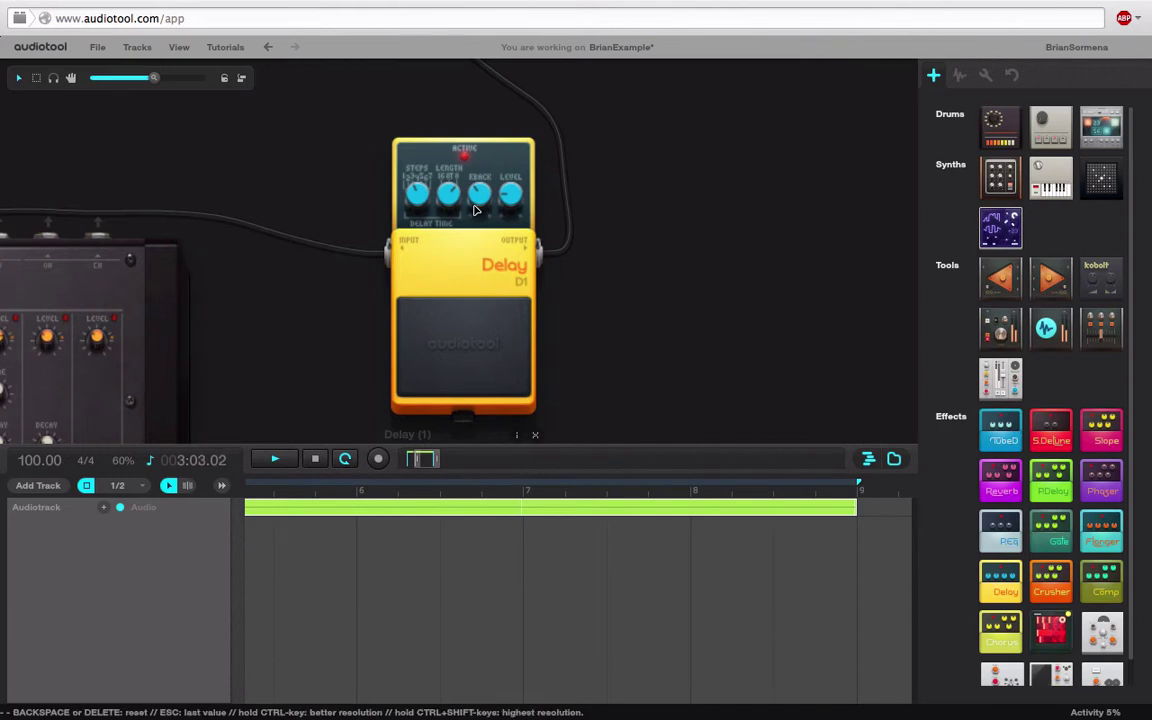
pyautogui.moveTo(476, 210)
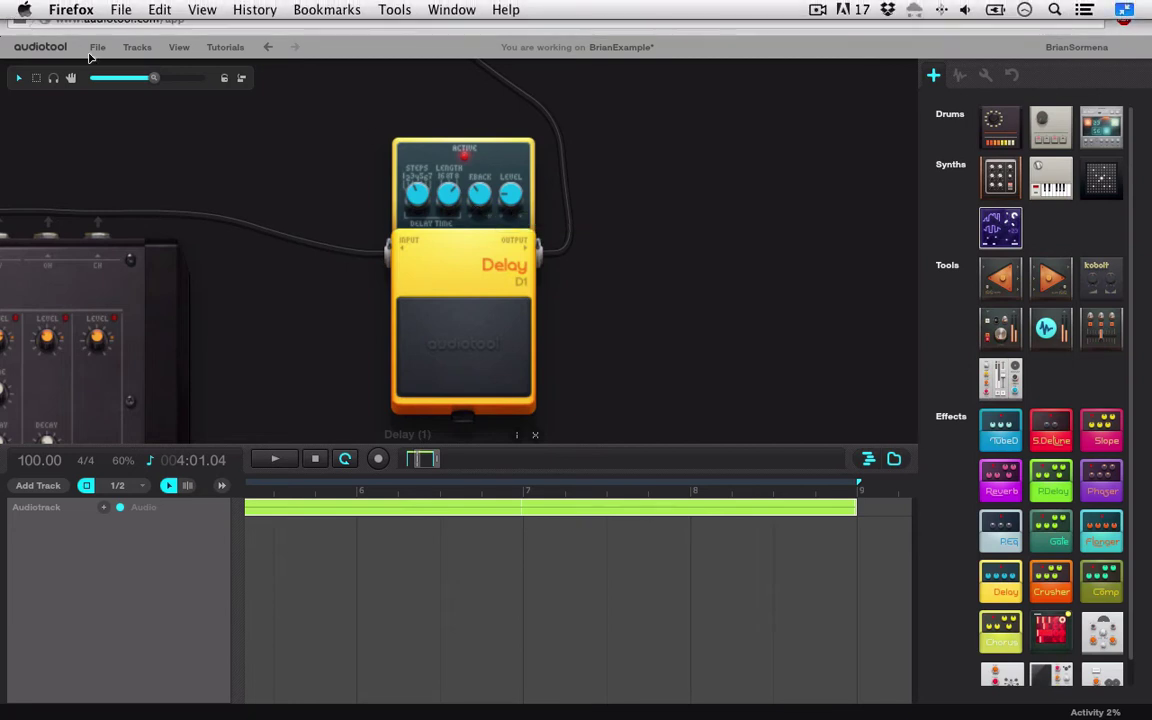
# Unplug the Delay pedal's input and output cables and try patching the drum machine's master output straight into the Crossfader
pyautogui.moveTo(155, 78); pyautogui.dragTo(112, 78)
pyautogui.moveTo(254, 162); pyautogui.dragTo(427, 177)
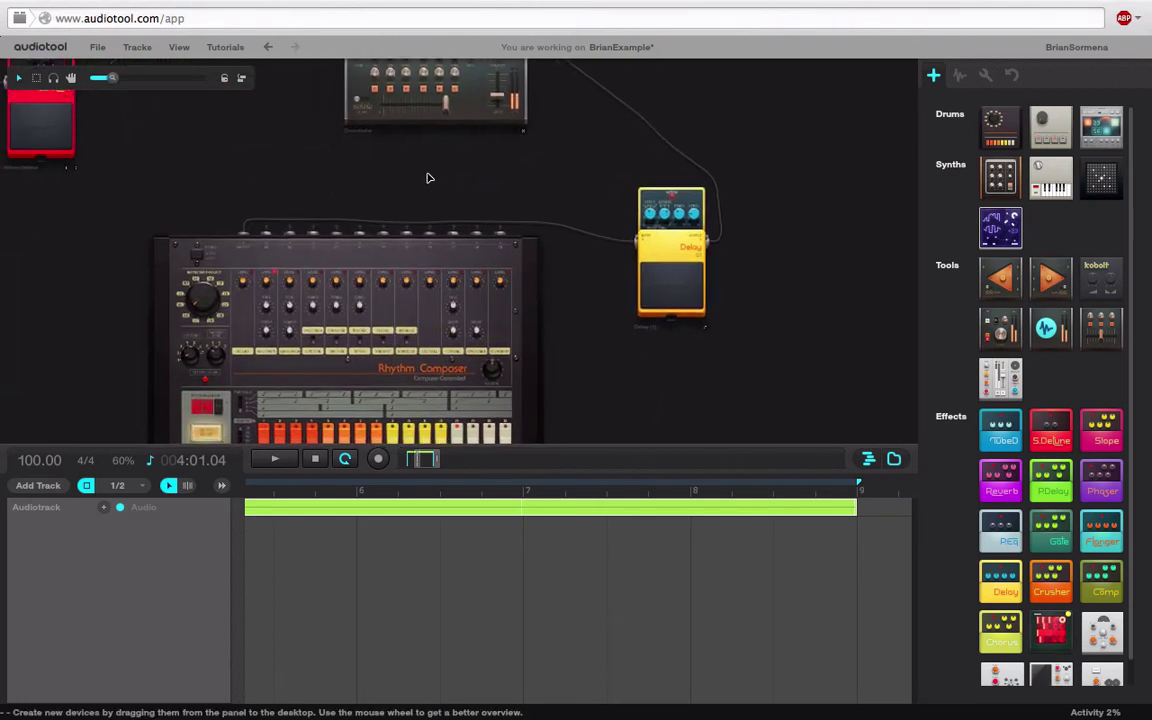
pyautogui.moveTo(512, 198); pyautogui.dragTo(529, 244)
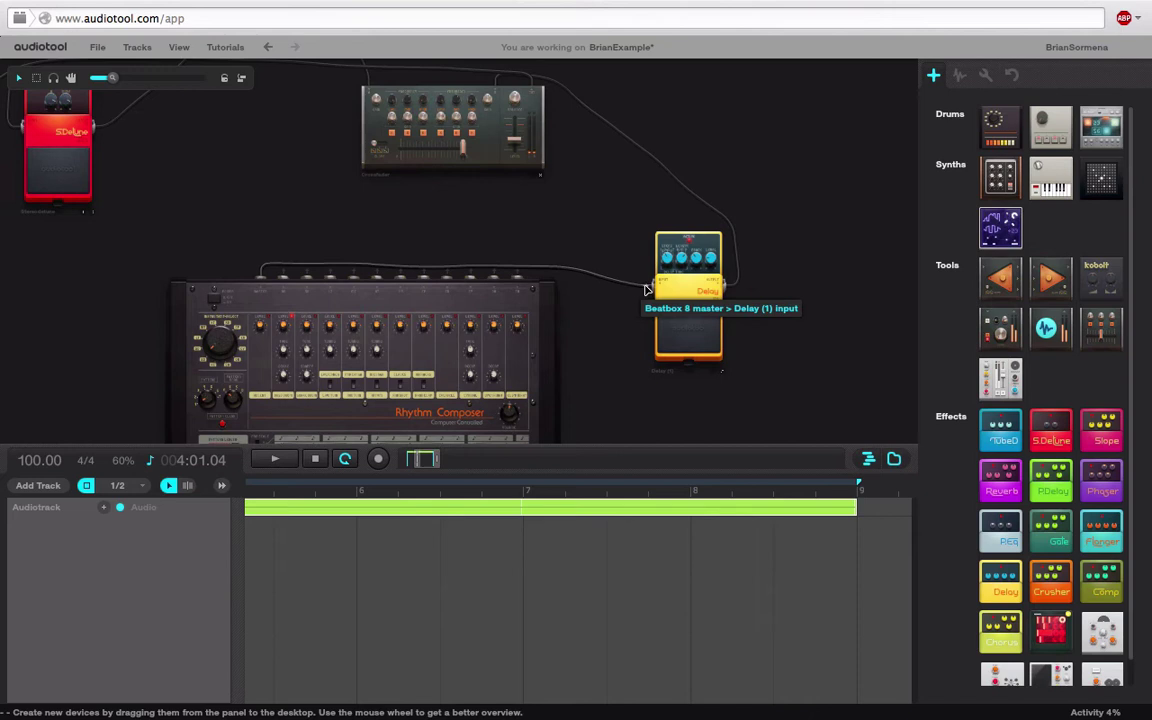
pyautogui.moveTo(646, 286); pyautogui.dragTo(582, 272)
pyautogui.moveTo(728, 284); pyautogui.dragTo(771, 289)
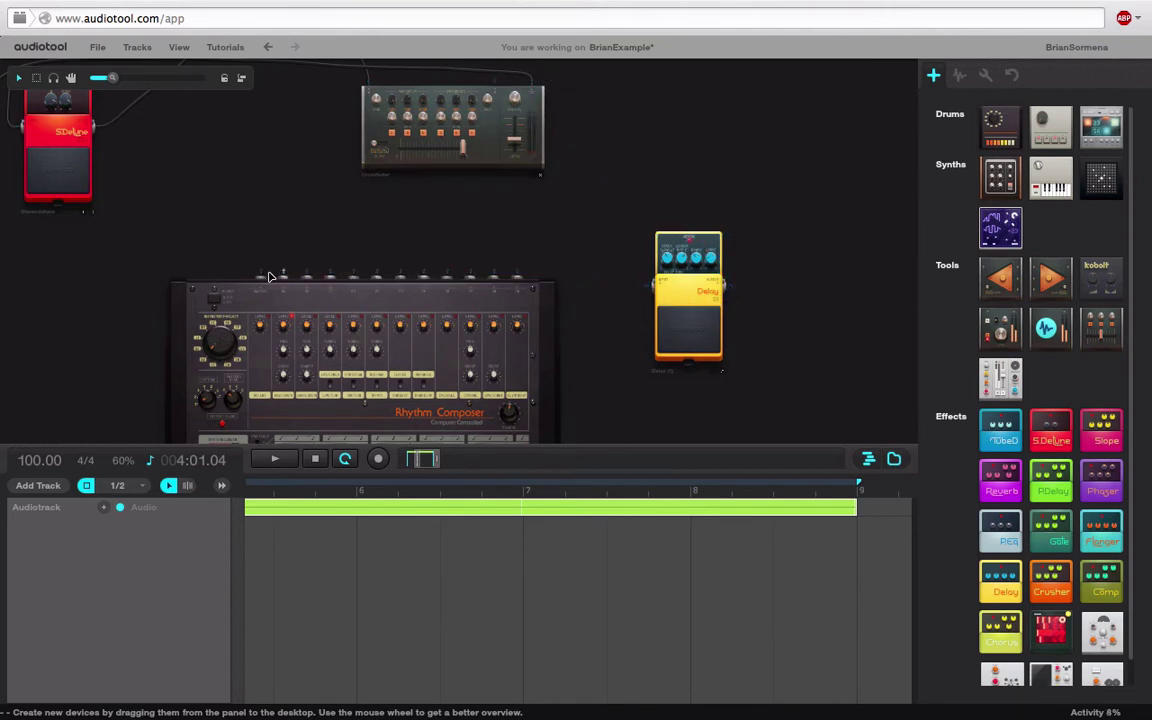
pyautogui.moveTo(260, 271); pyautogui.dragTo(495, 78)
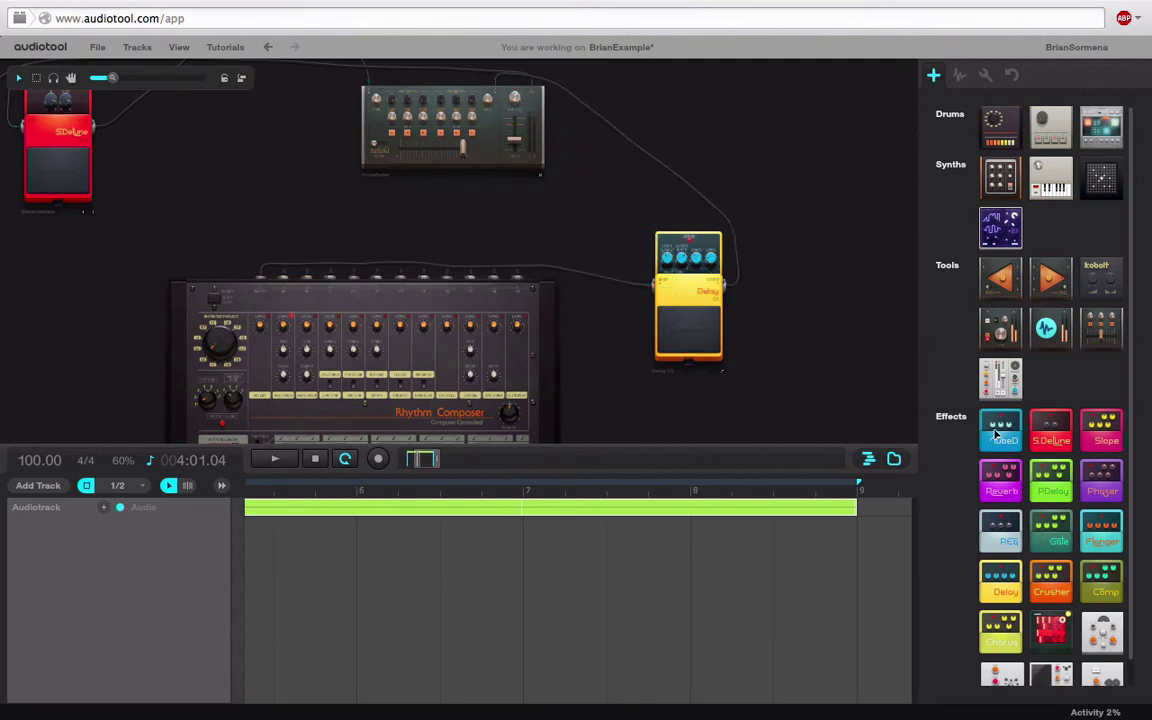
# Add a TubeD pedal beside the Delay pedal and connect the drum machine's bass drum output to its input
pyautogui.moveTo(995, 432); pyautogui.dragTo(802, 319)
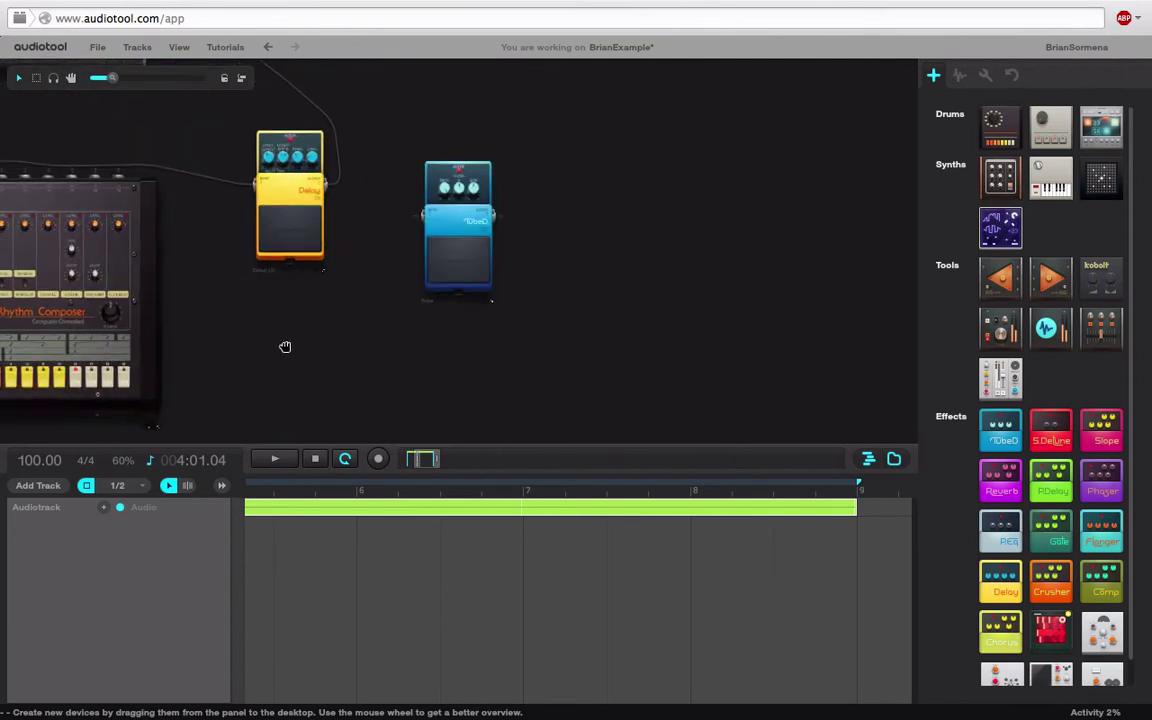
pyautogui.moveTo(95, 197); pyautogui.dragTo(628, 242)
pyautogui.moveTo(707, 242); pyautogui.dragTo(752, 242)
pyautogui.moveTo(616, 122); pyautogui.dragTo(701, 189)
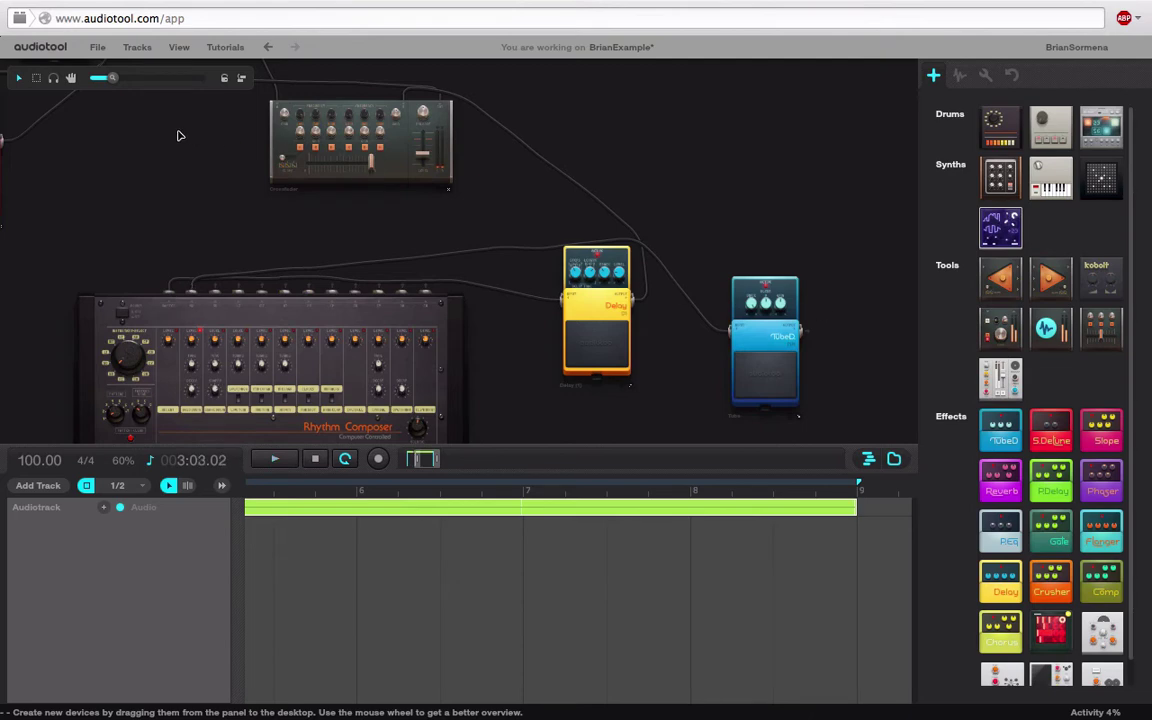
# Shrink the timeline's height to give the device desktop more room, keeping the device library shown
pyautogui.scroll(3, 450, 243)
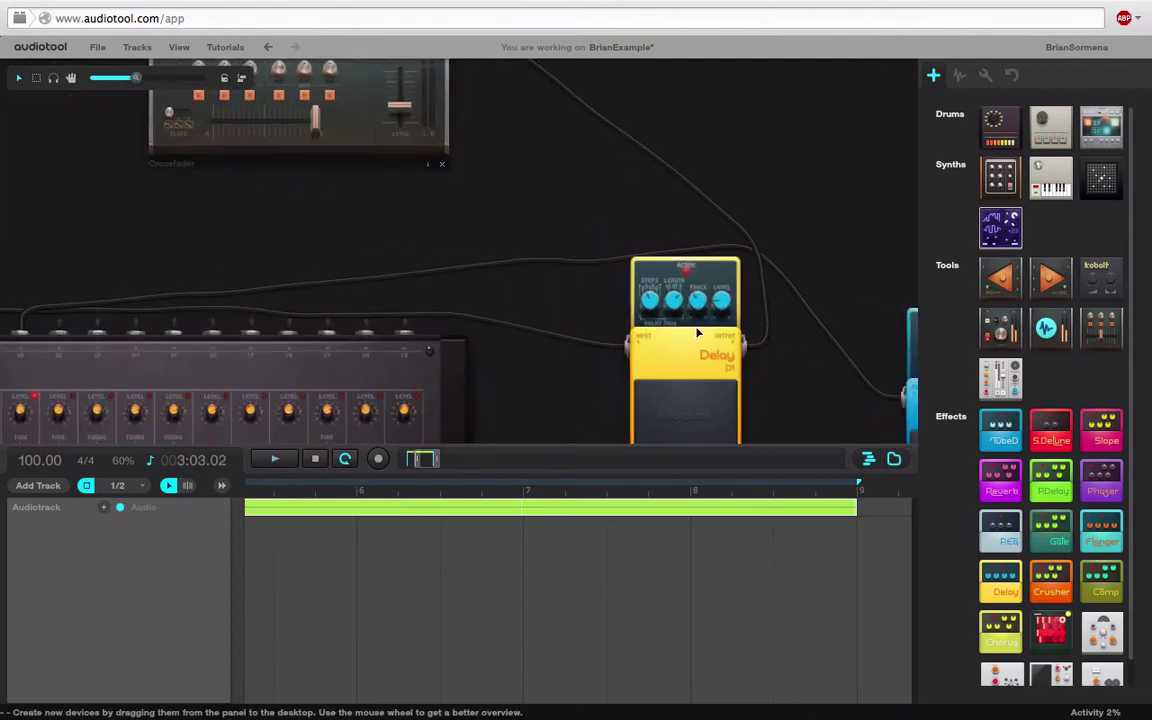
pyautogui.moveTo(435, 180); pyautogui.dragTo(372, 176)
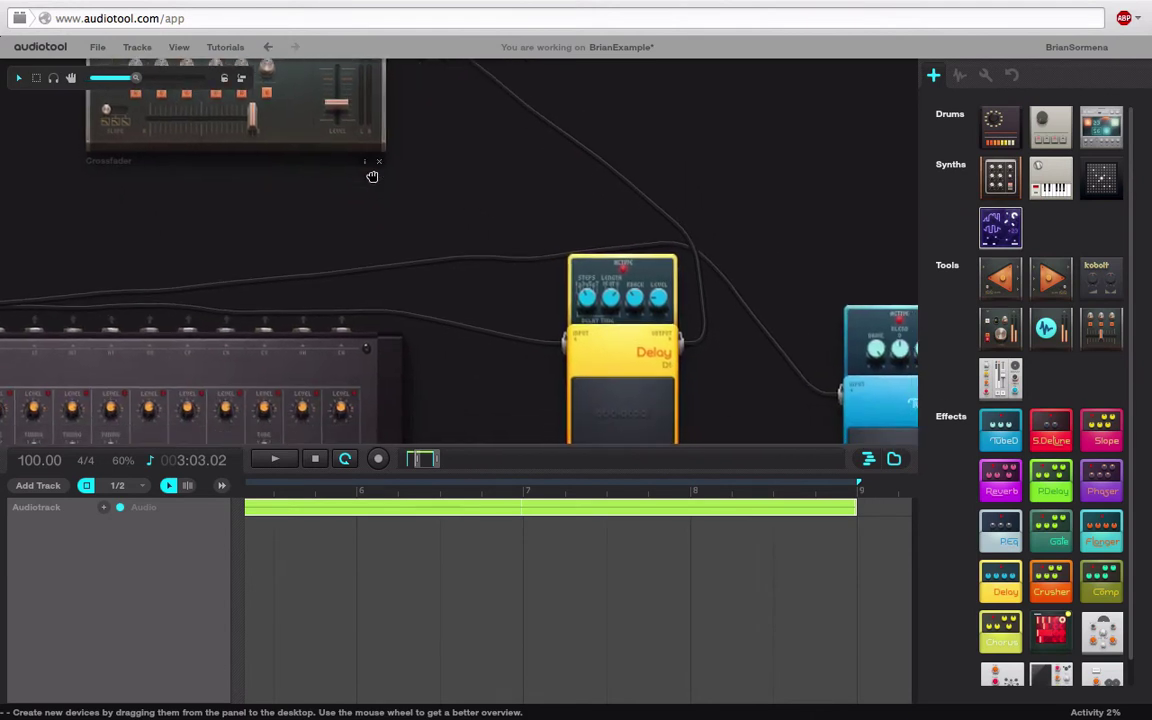
pyautogui.click(893, 460)
pyautogui.moveTo(752, 304); pyautogui.dragTo(751, 326)
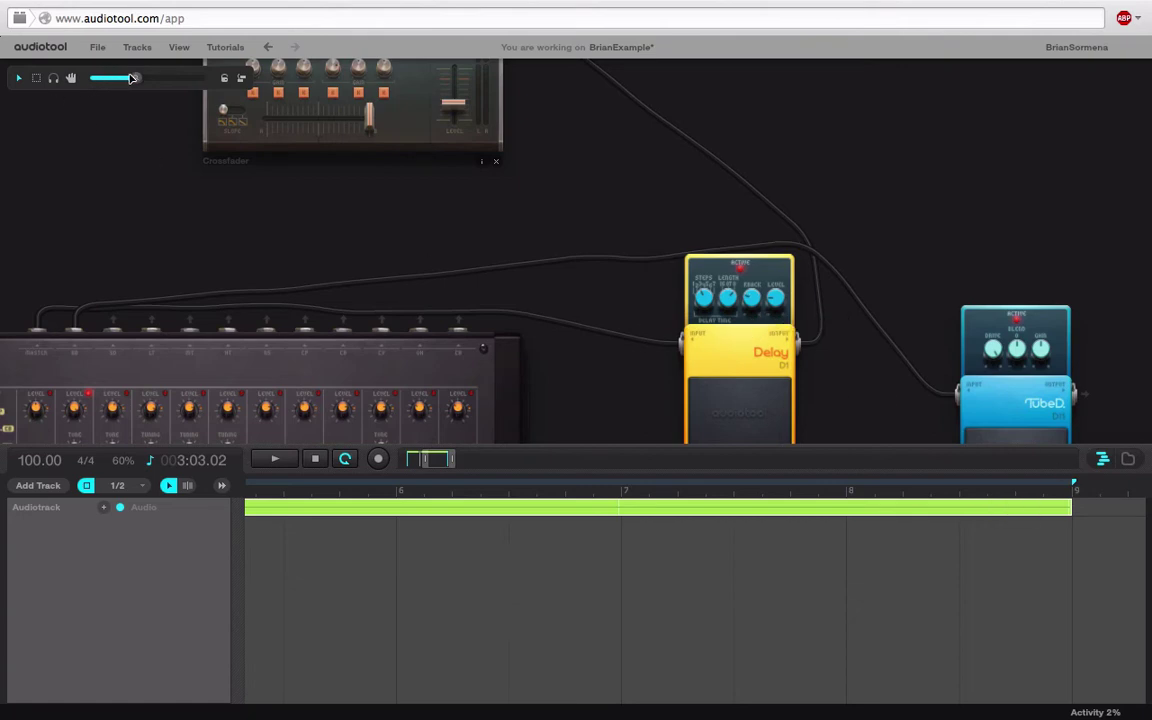
pyautogui.moveTo(101, 72)
pyautogui.mouseDown()
pyautogui.moveTo(110, 80)
pyautogui.moveTo(99, 77)
pyautogui.mouseUp()
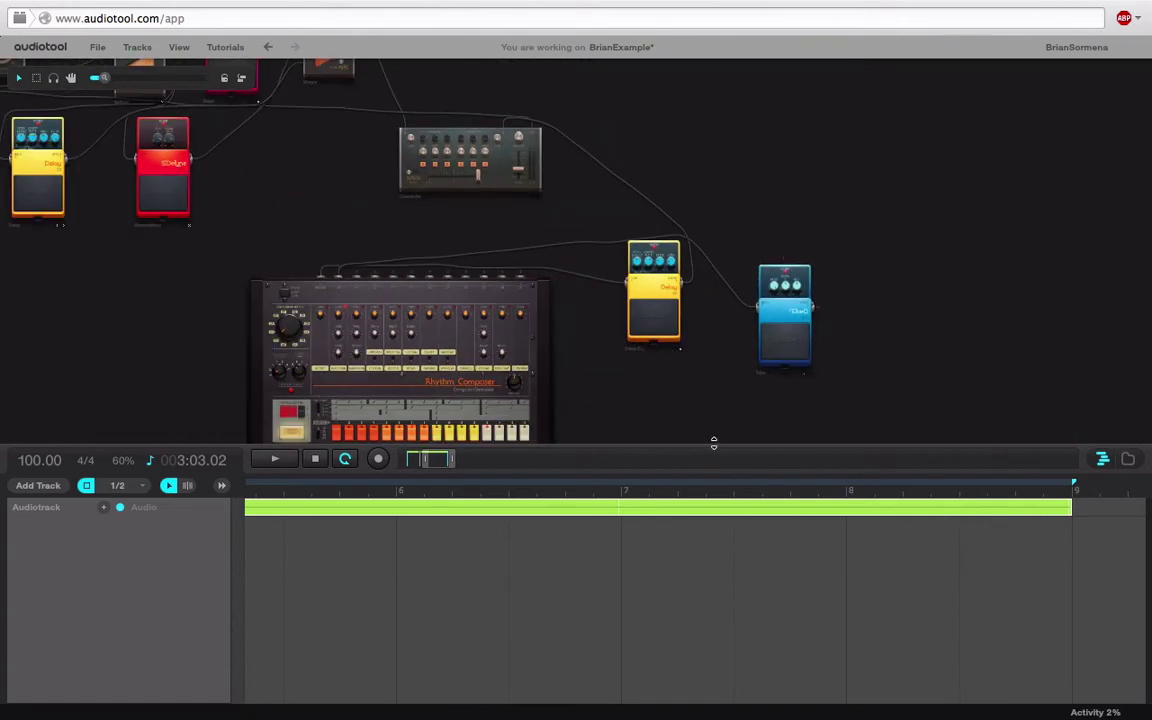
pyautogui.moveTo(712, 444); pyautogui.dragTo(716, 644)
pyautogui.moveTo(928, 389); pyautogui.dragTo(851, 339)
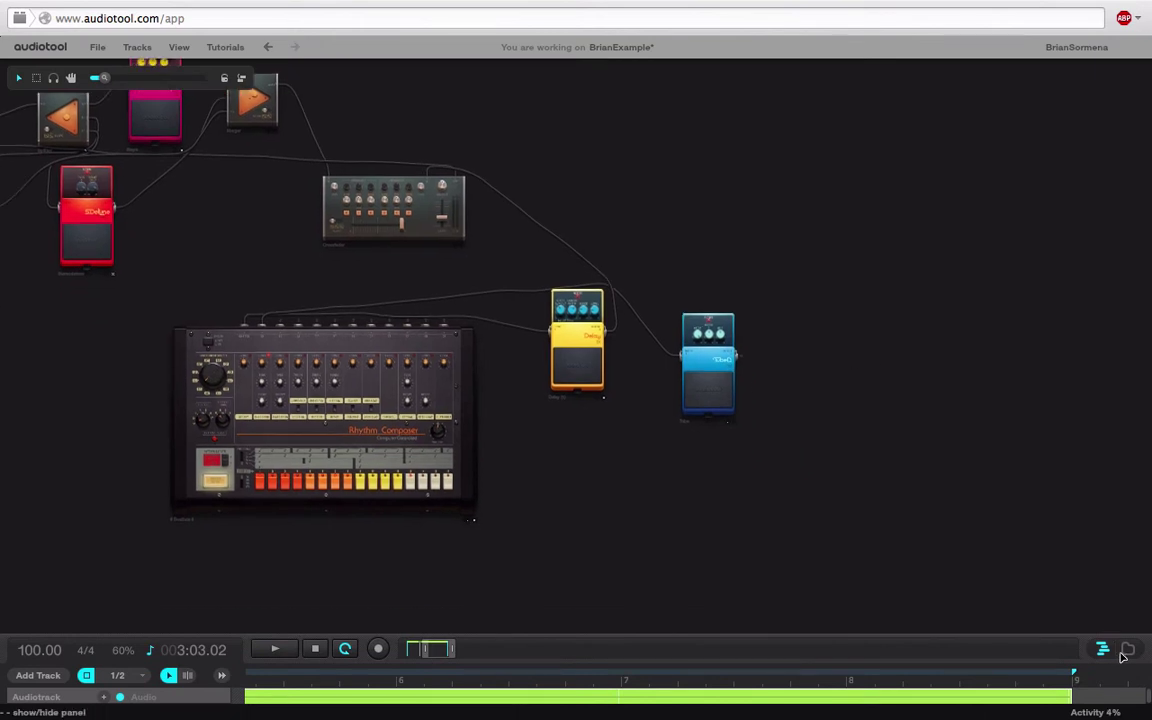
pyautogui.click(1126, 650)
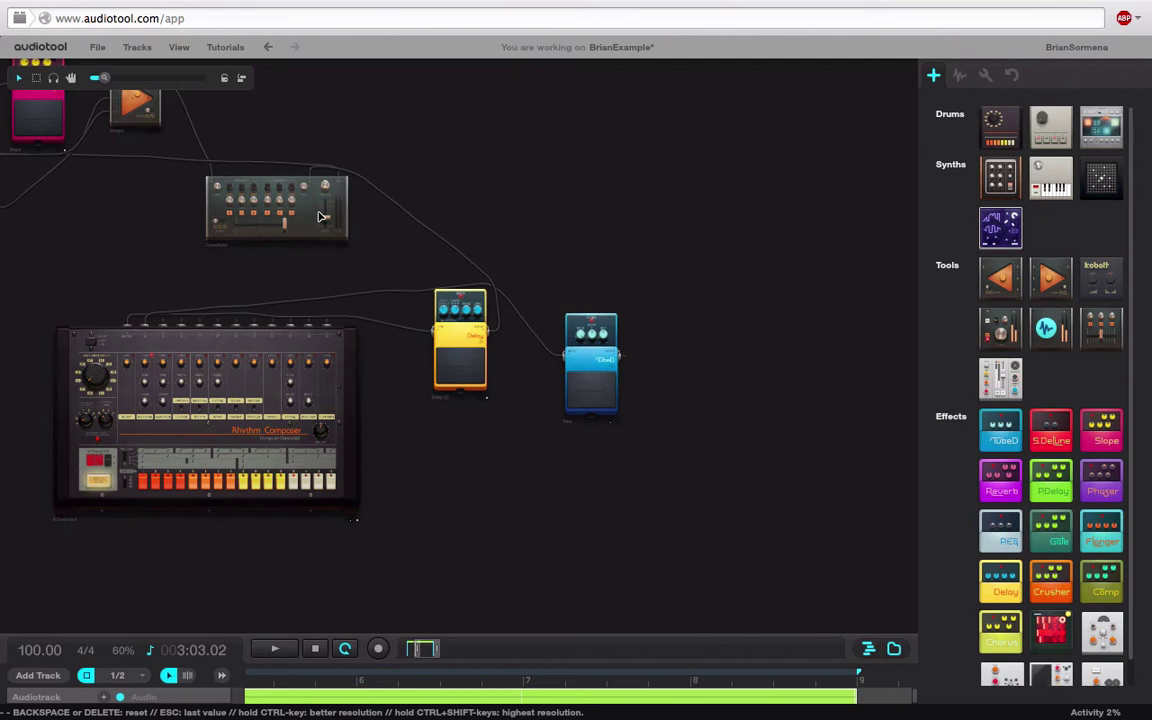
# Add a Minimixer below the pedals and route the Delay's output into its first channel and the TubeD's output into its second
pyautogui.moveTo(1008, 328); pyautogui.dragTo(575, 504)
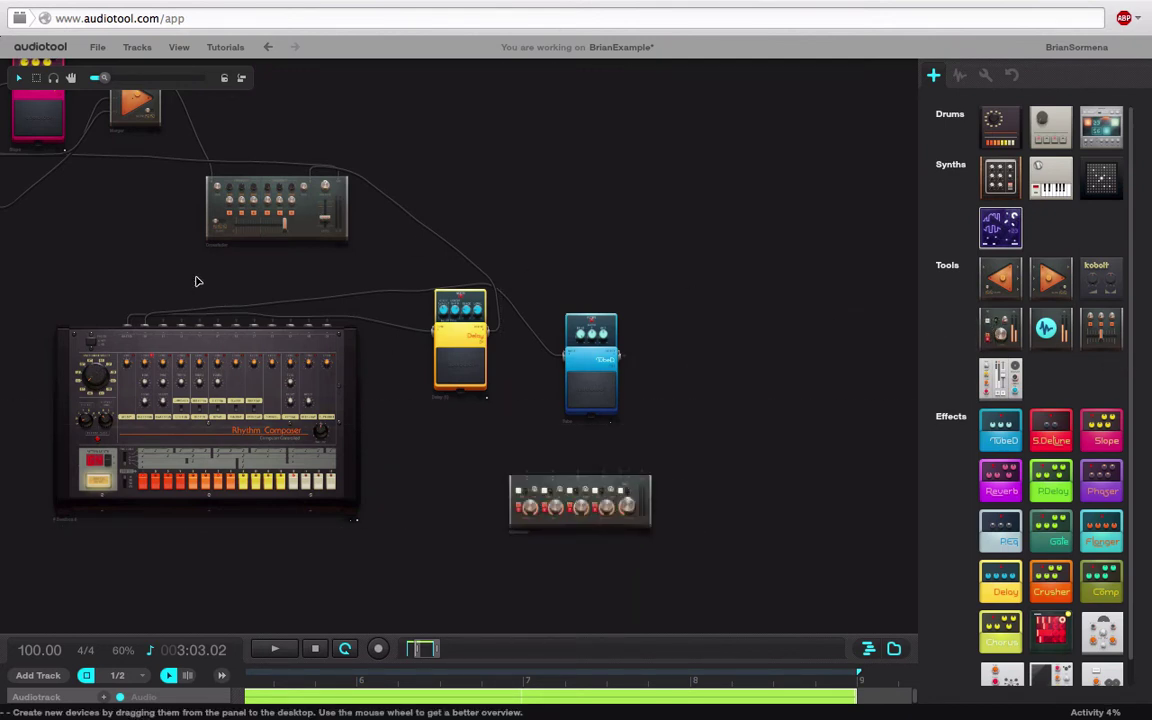
pyautogui.moveTo(319, 176); pyautogui.dragTo(517, 163)
pyautogui.moveTo(491, 337); pyautogui.dragTo(494, 397)
pyautogui.moveTo(493, 337); pyautogui.dragTo(527, 476)
pyautogui.moveTo(622, 356); pyautogui.dragTo(555, 478)
# Connect the Minimixer's output to the Crossfader's free input
pyautogui.moveTo(646, 475); pyautogui.dragTo(640, 472)
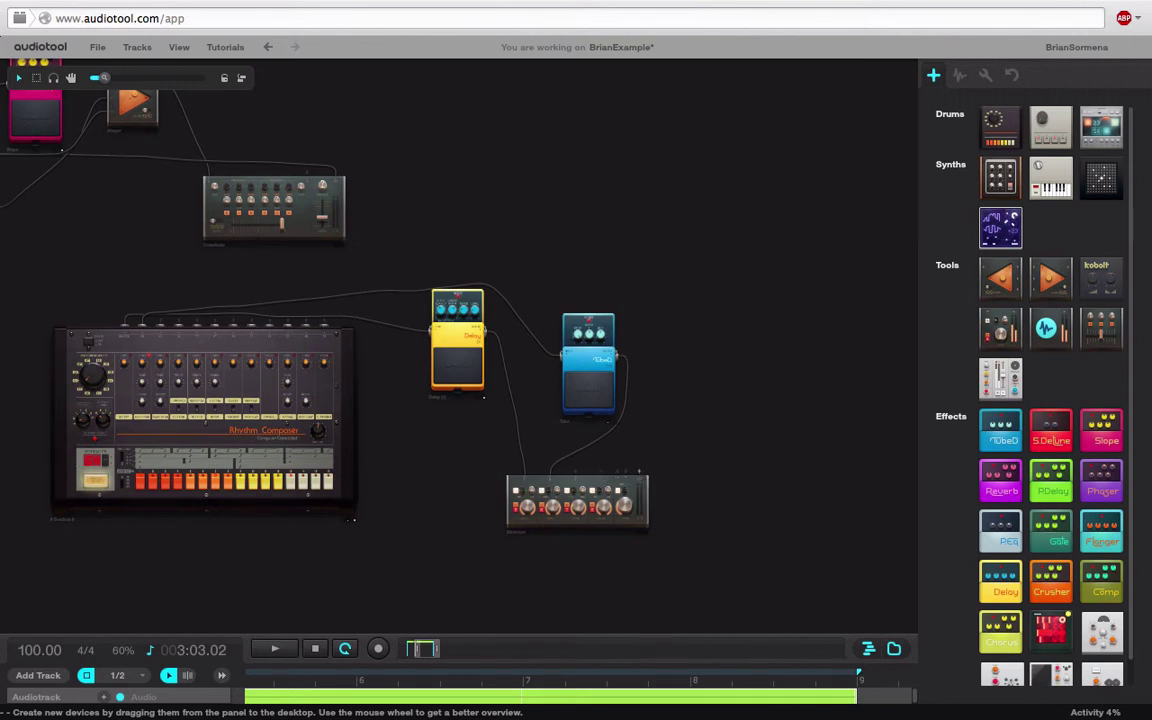
pyautogui.moveTo(576, 420); pyautogui.dragTo(310, 172)
# Adjust the Minimixer's second channel level and the TubeD pedal's drive while the song plays
pyautogui.moveTo(104, 80); pyautogui.dragTo(129, 82)
pyautogui.moveTo(807, 314); pyautogui.dragTo(651, 188)
pyautogui.moveTo(476, 540); pyautogui.dragTo(470, 650)
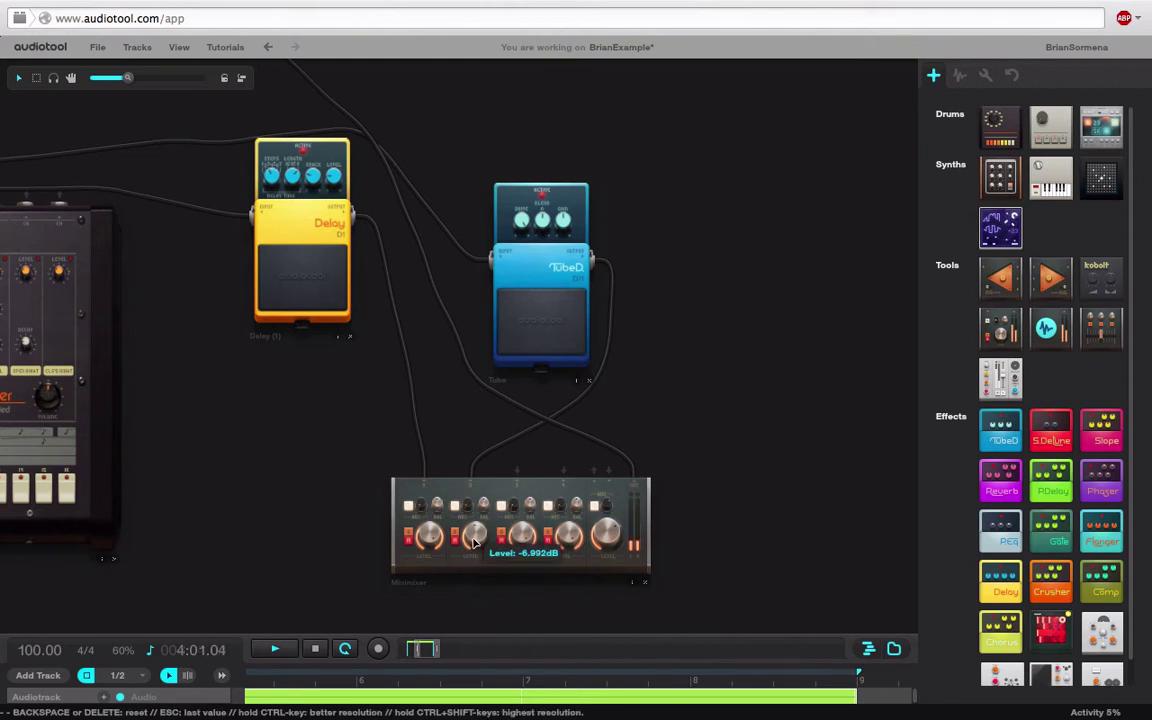
pyautogui.moveTo(521, 219)
pyautogui.mouseDown()
pyautogui.moveTo(524, 202)
pyautogui.moveTo(527, 280)
pyautogui.moveTo(522, 221)
pyautogui.moveTo(532, 218)
pyautogui.mouseUp()
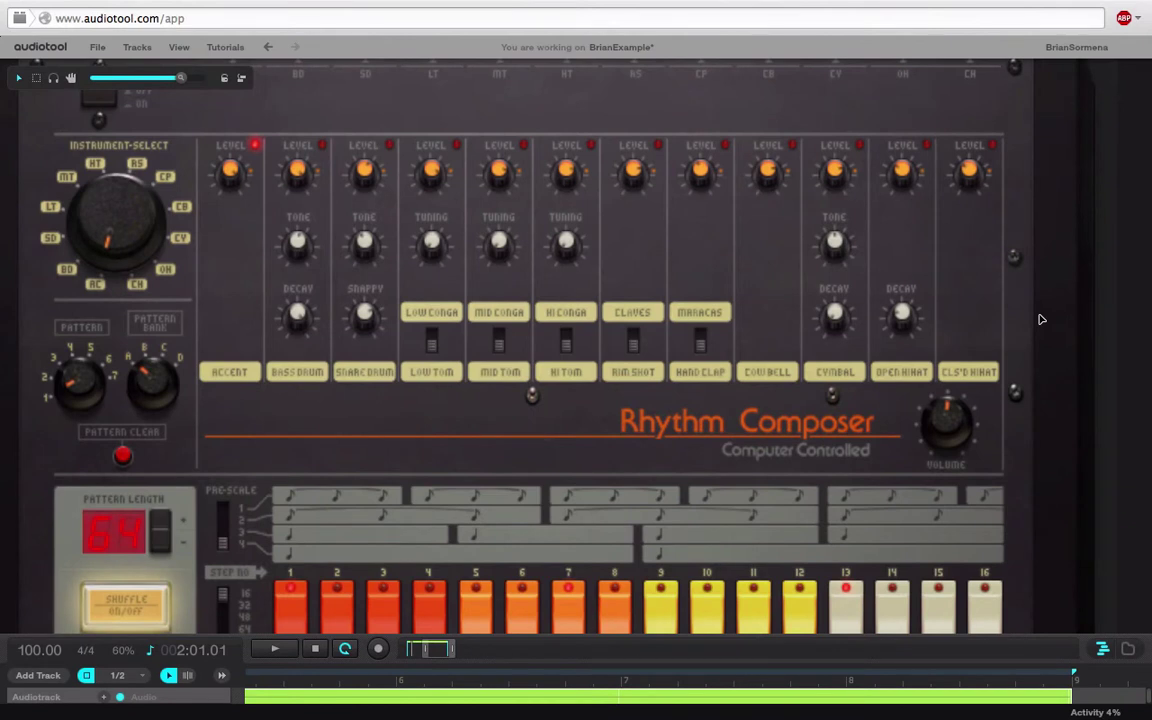
pyautogui.moveTo(1096, 321)
pyautogui.mouseDown()
pyautogui.moveTo(1081, 322)
pyautogui.moveTo(1096, 325)
pyautogui.mouseUp()
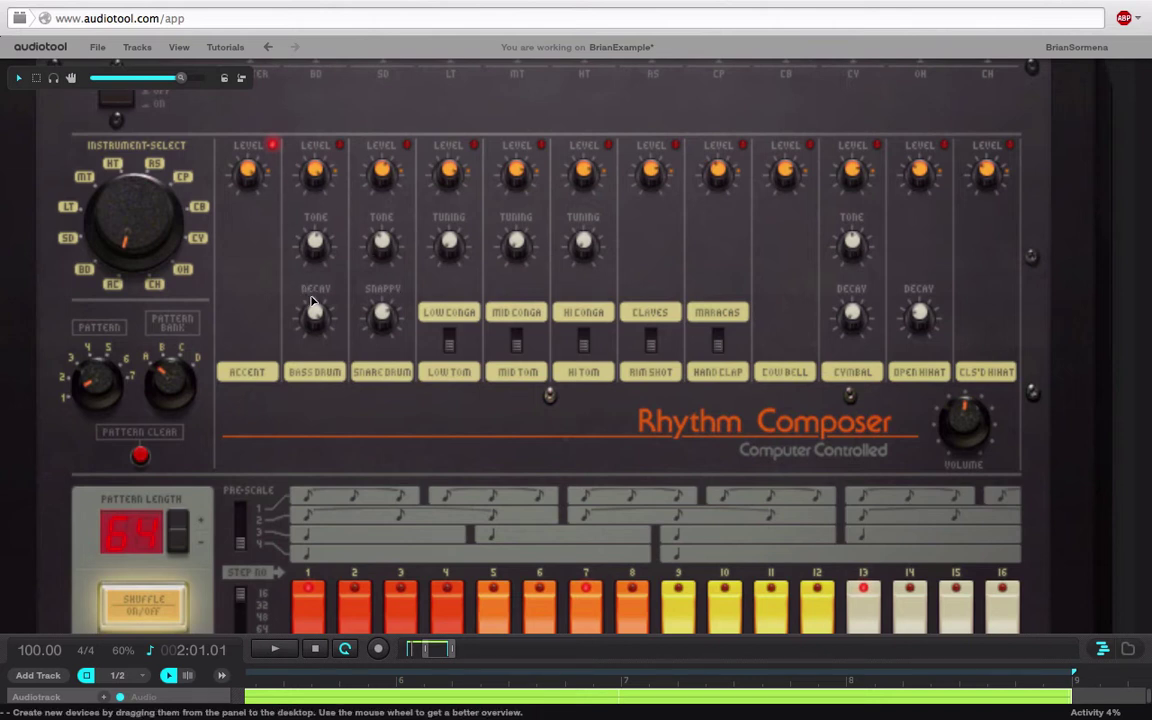
# Sweep the bass drum's decay down to 0% and back up while the song plays, ending at about 80%
pyautogui.moveTo(312, 316)
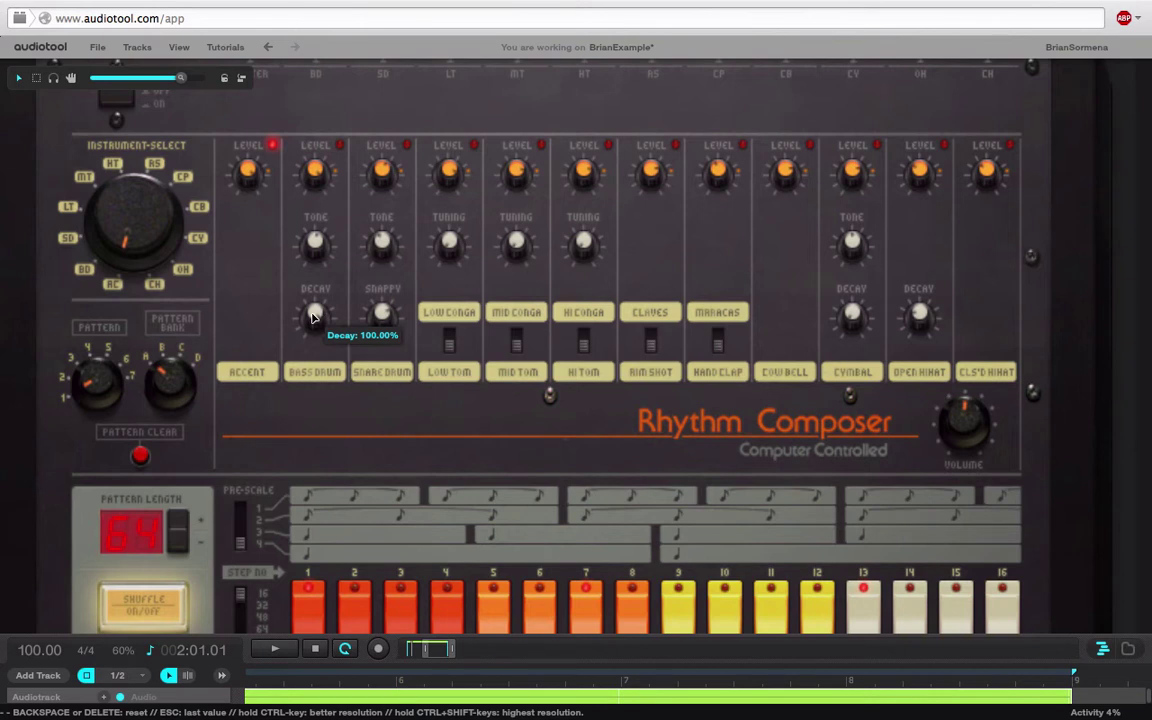
pyautogui.moveTo(312, 318); pyautogui.dragTo(318, 716)
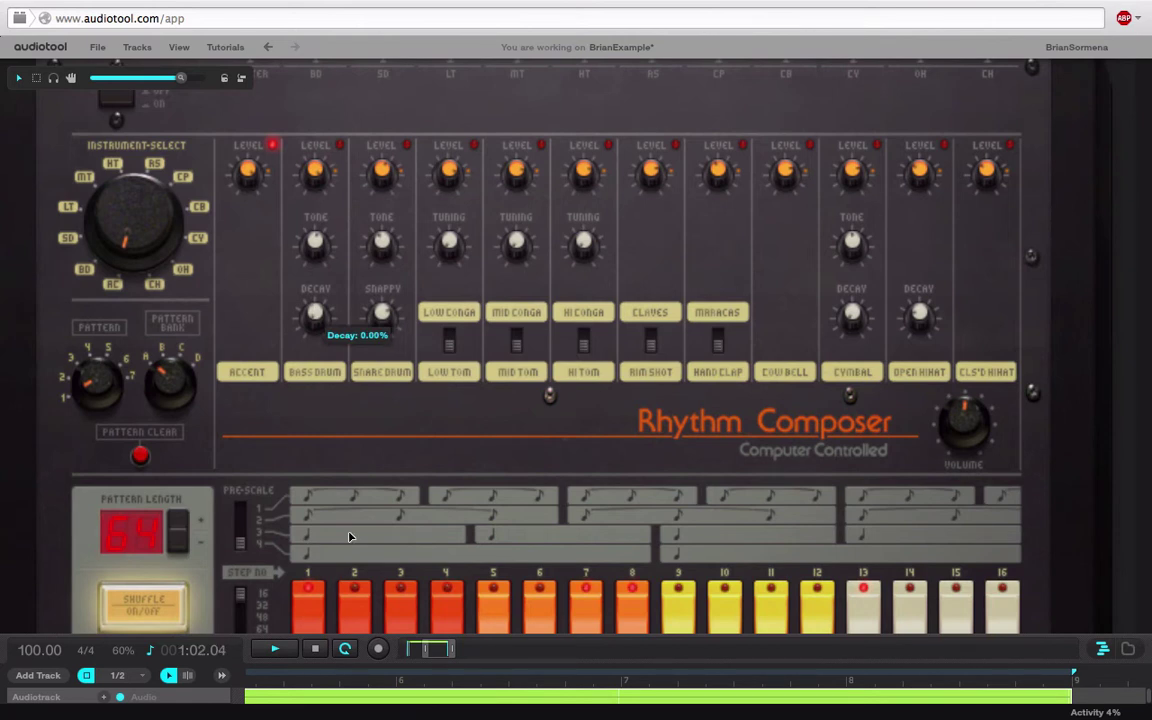
pyautogui.moveTo(315, 312); pyautogui.dragTo(390, 104)
pyautogui.moveTo(310, 329); pyautogui.dragTo(315, 307)
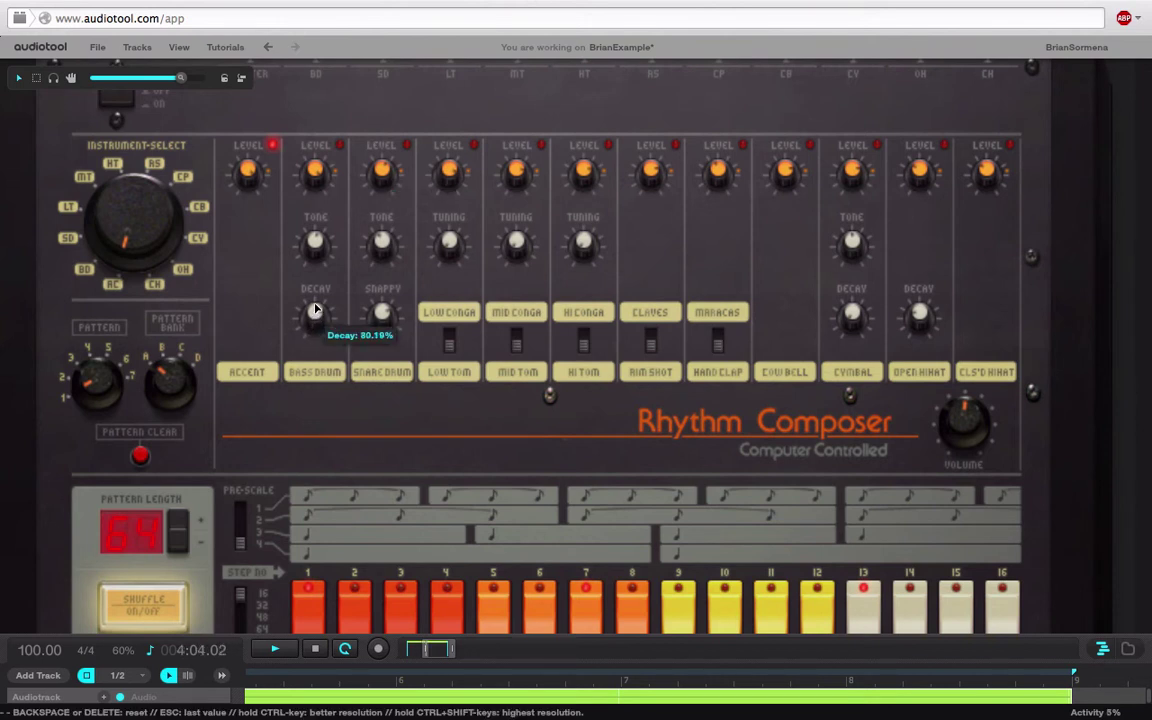
# Lower the drum machine's accent level fully and raise it back up while the song plays
pyautogui.moveTo(255, 177); pyautogui.dragTo(249, 184)
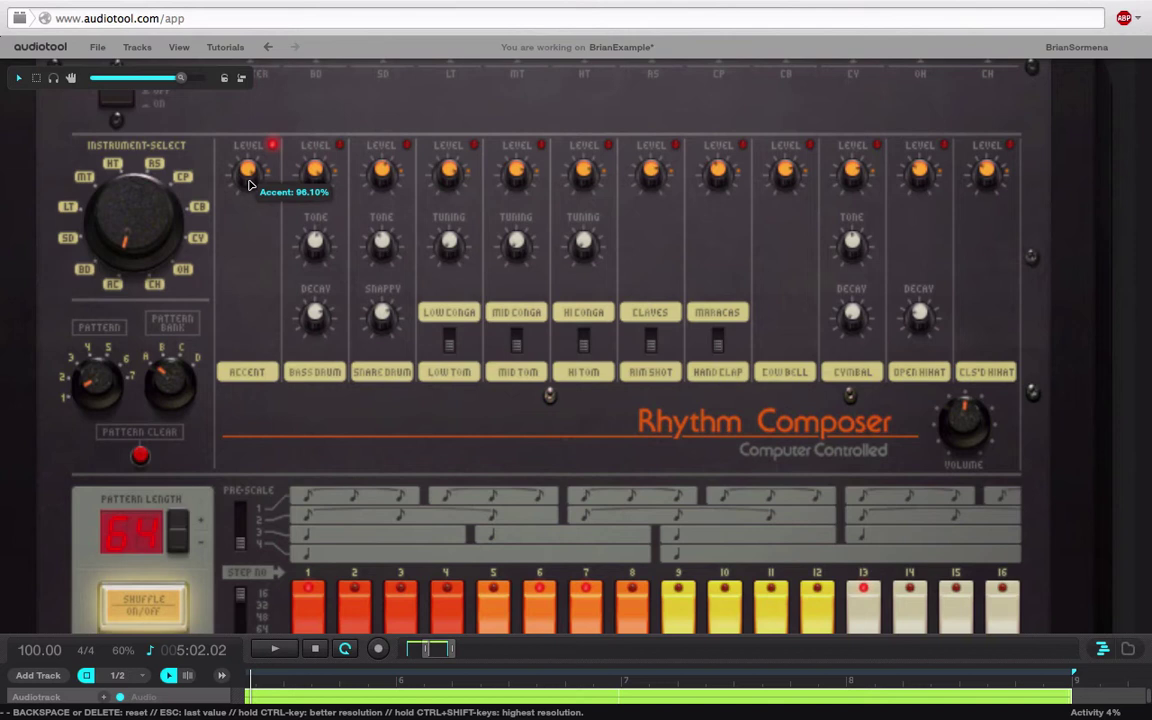
pyautogui.moveTo(249, 185); pyautogui.dragTo(257, 715)
pyautogui.moveTo(253, 190); pyautogui.dragTo(293, 1)
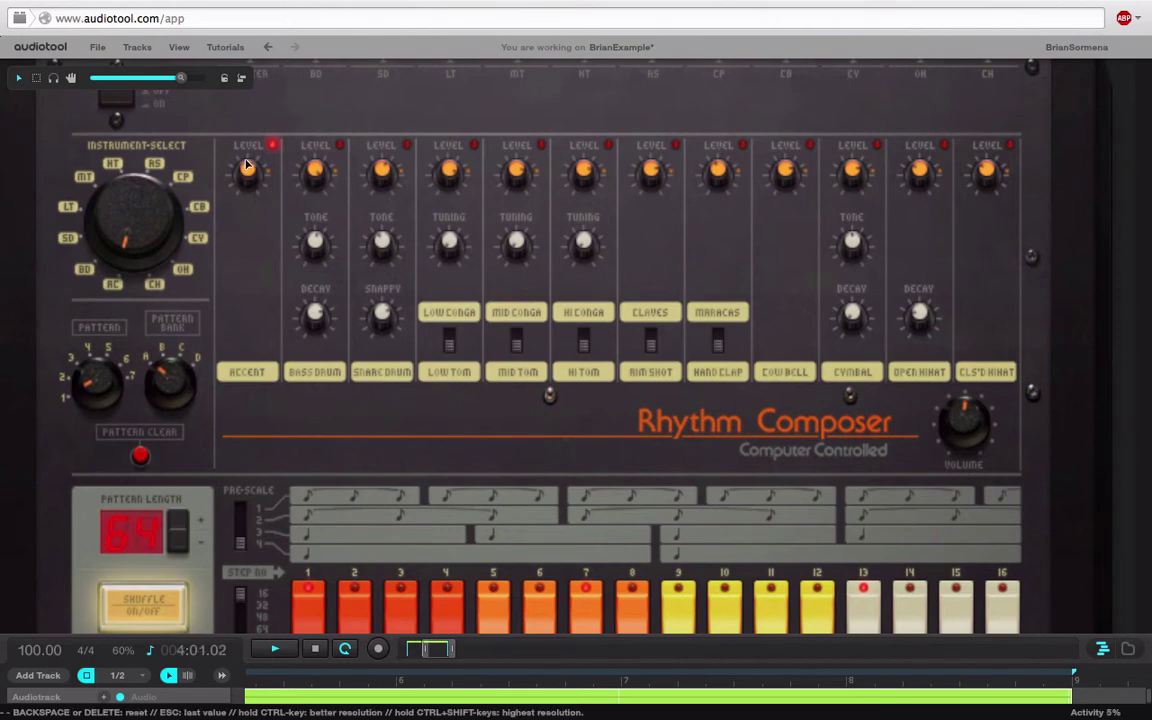
pyautogui.moveTo(247, 165); pyautogui.dragTo(251, 129)
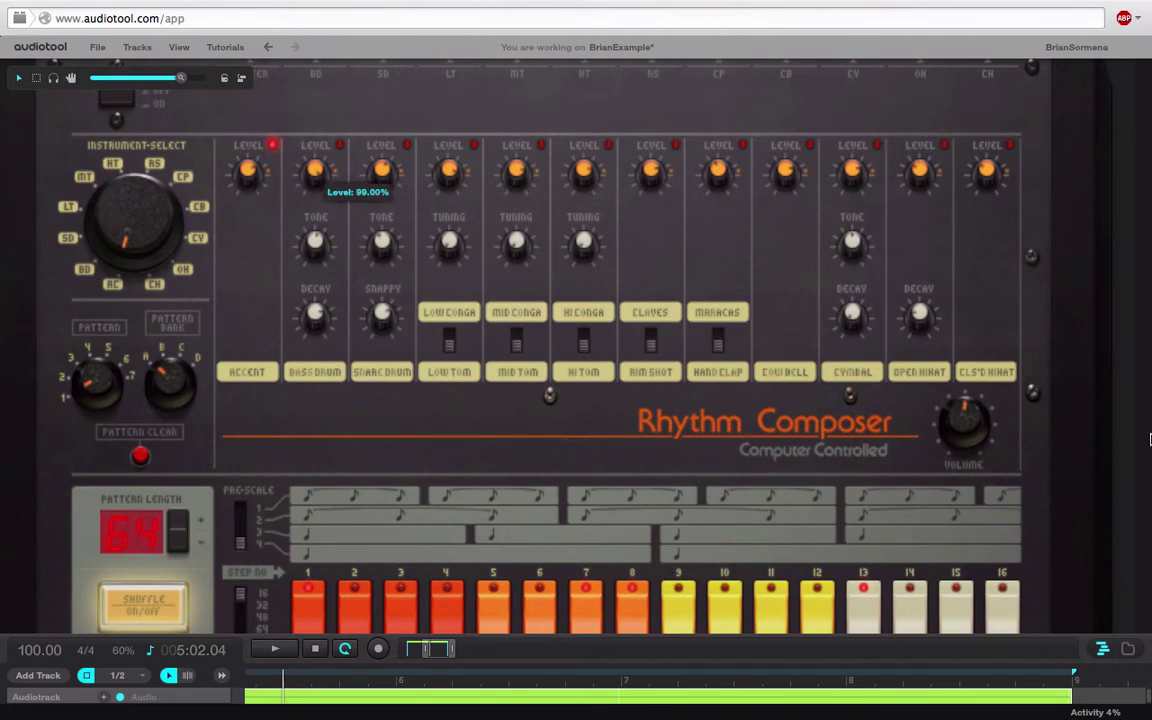
# Review the step patterns of the low tom, snare drum, mid tom, hi tom and rim shot
pyautogui.moveTo(1134, 429); pyautogui.dragTo(1127, 396)
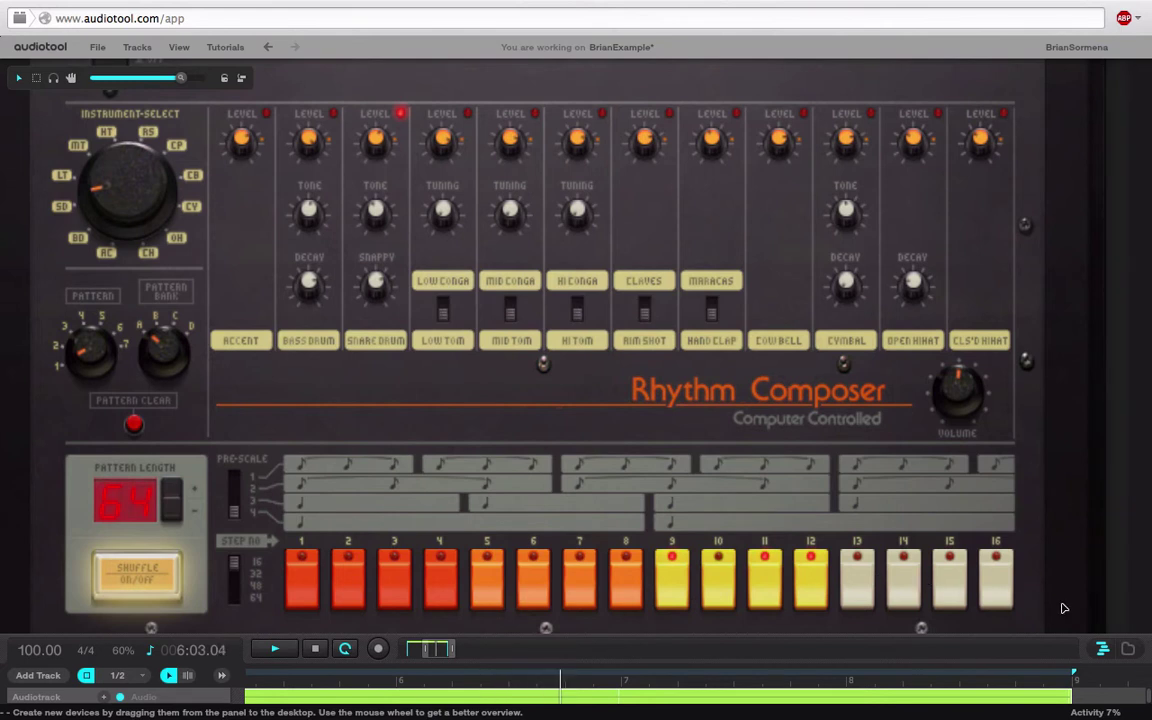
pyautogui.click(467, 114)
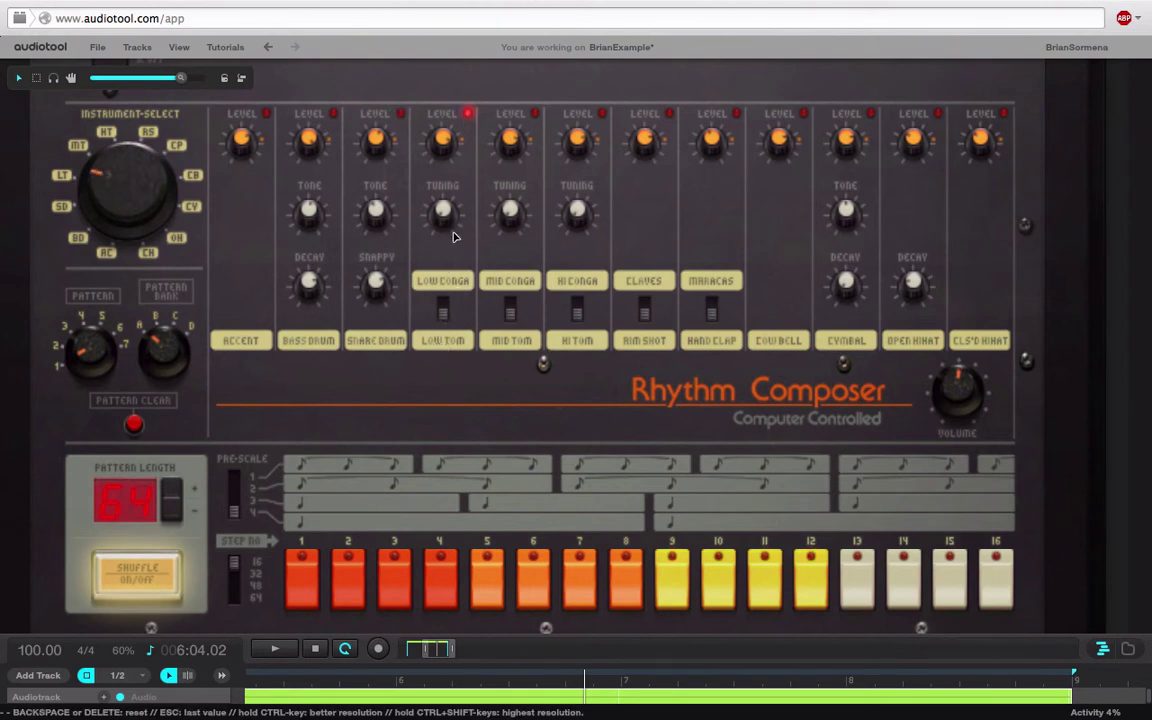
pyautogui.click(399, 117)
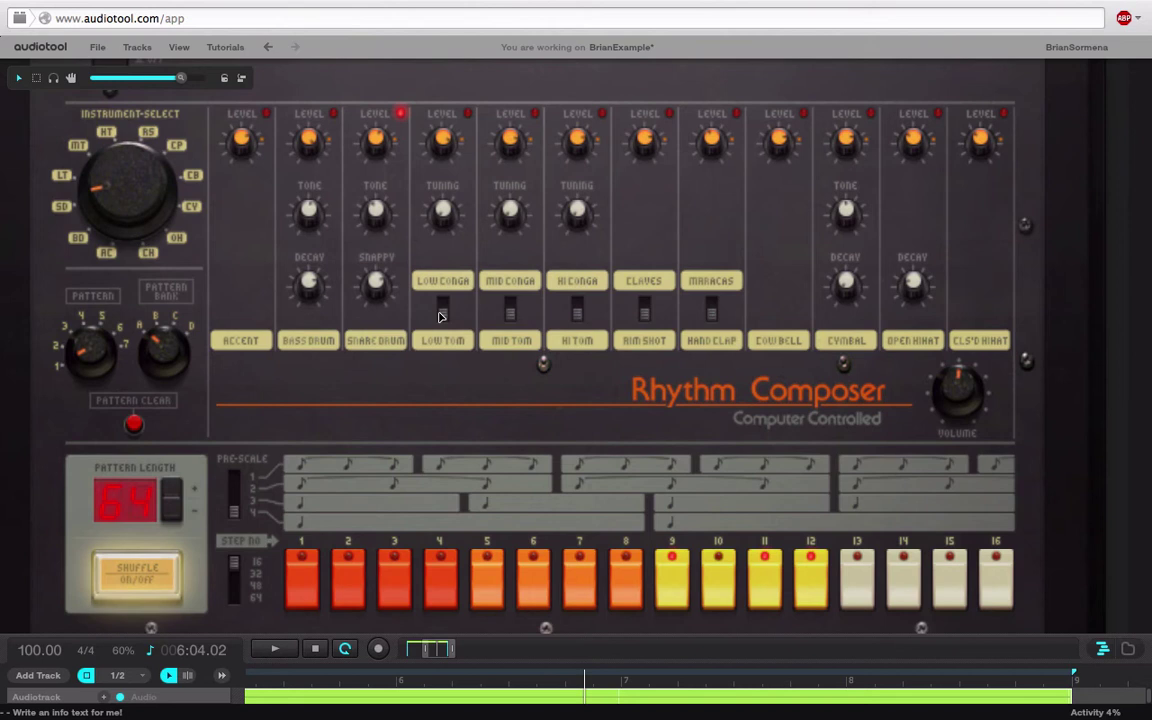
pyautogui.click(467, 120)
pyautogui.click(533, 115)
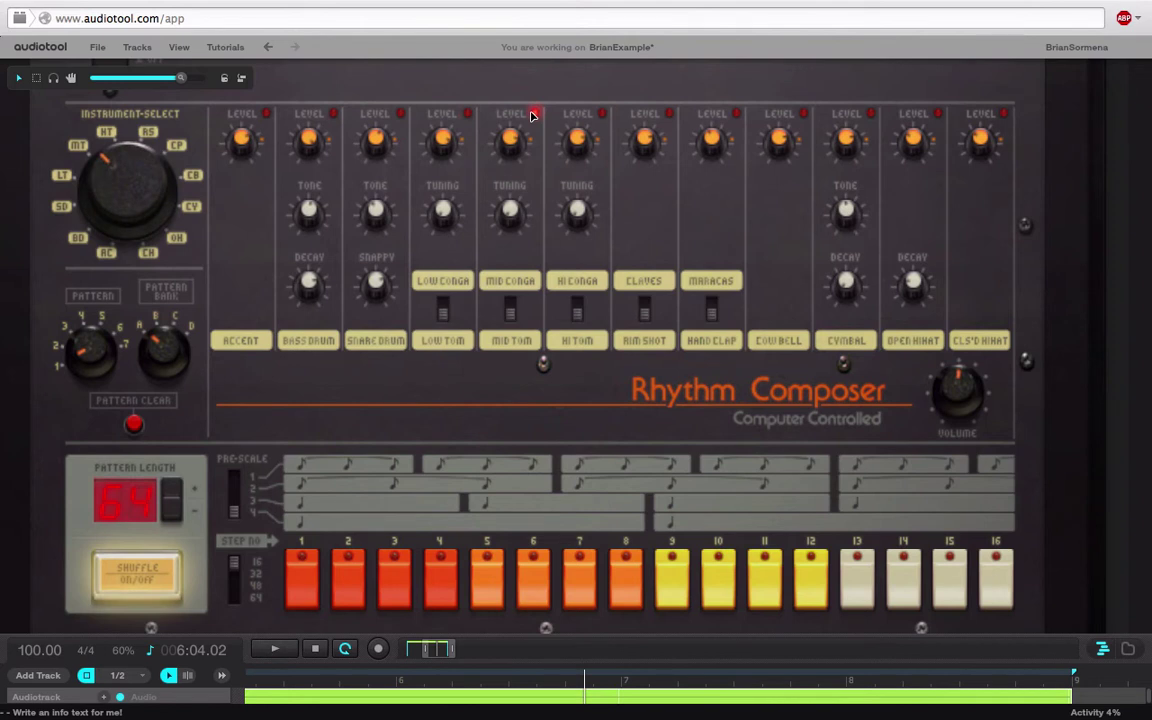
pyautogui.click(603, 116)
pyautogui.click(668, 114)
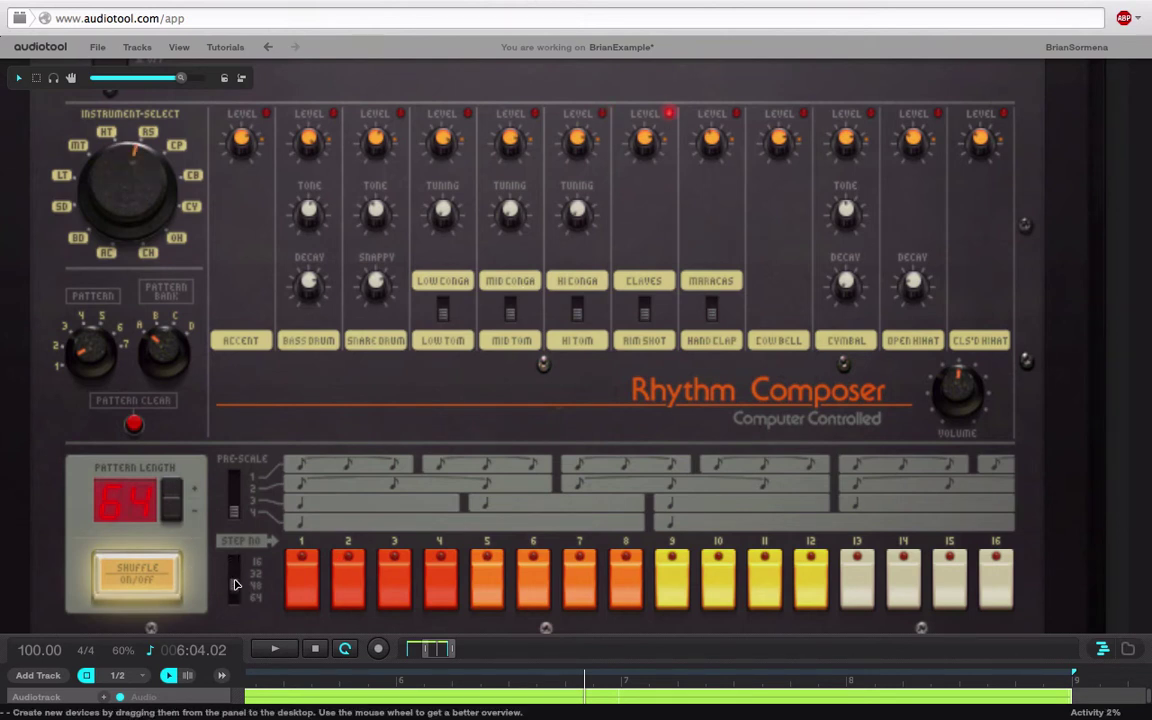
# Set the displayed step range to 64 and check the mid tom, low tom and hand clap patterns
pyautogui.moveTo(235, 584); pyautogui.dragTo(258, 560)
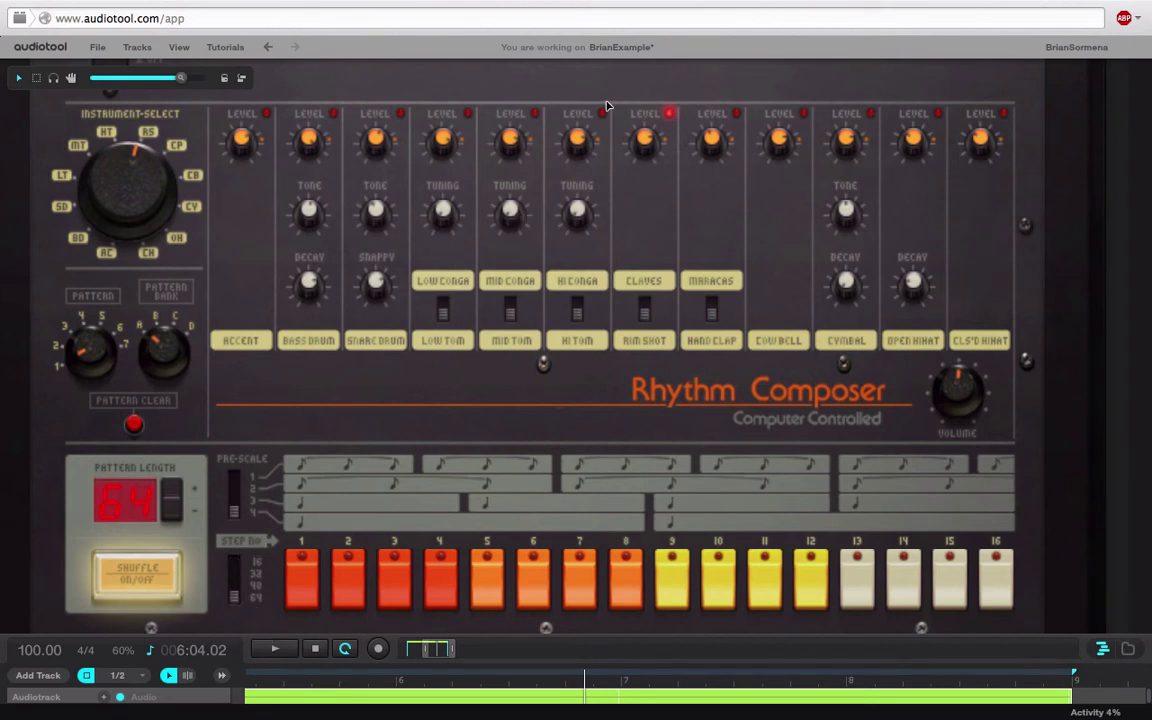
pyautogui.click(535, 113)
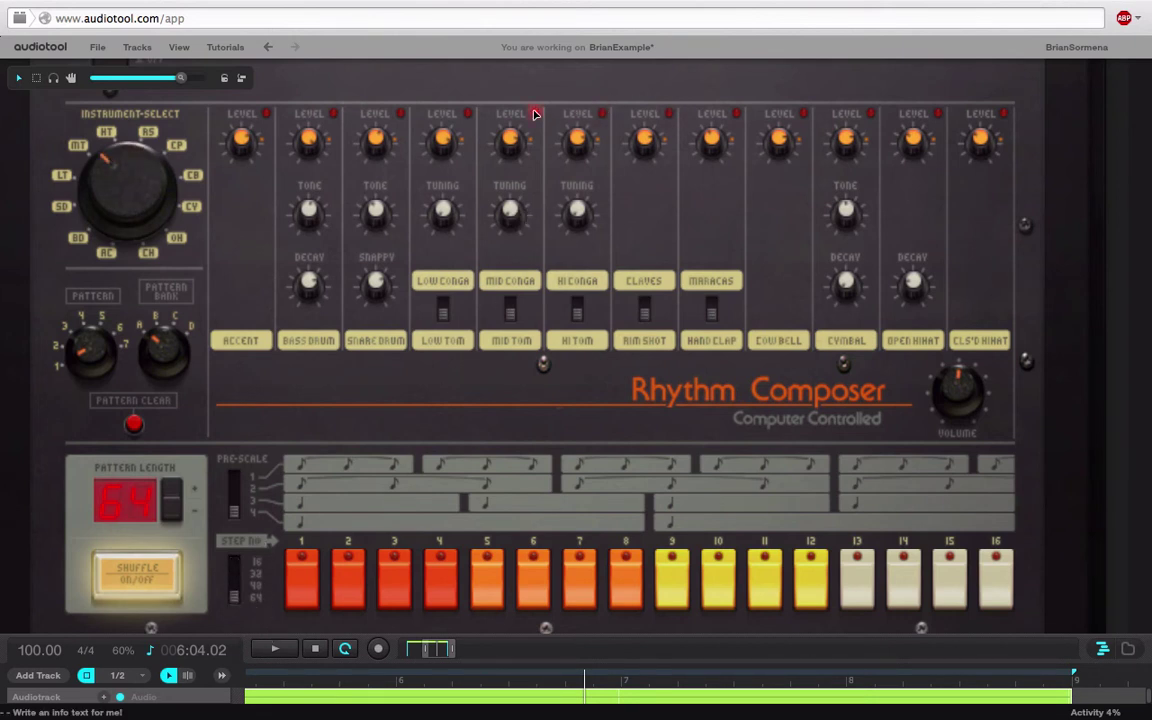
pyautogui.click(467, 114)
pyautogui.click(737, 116)
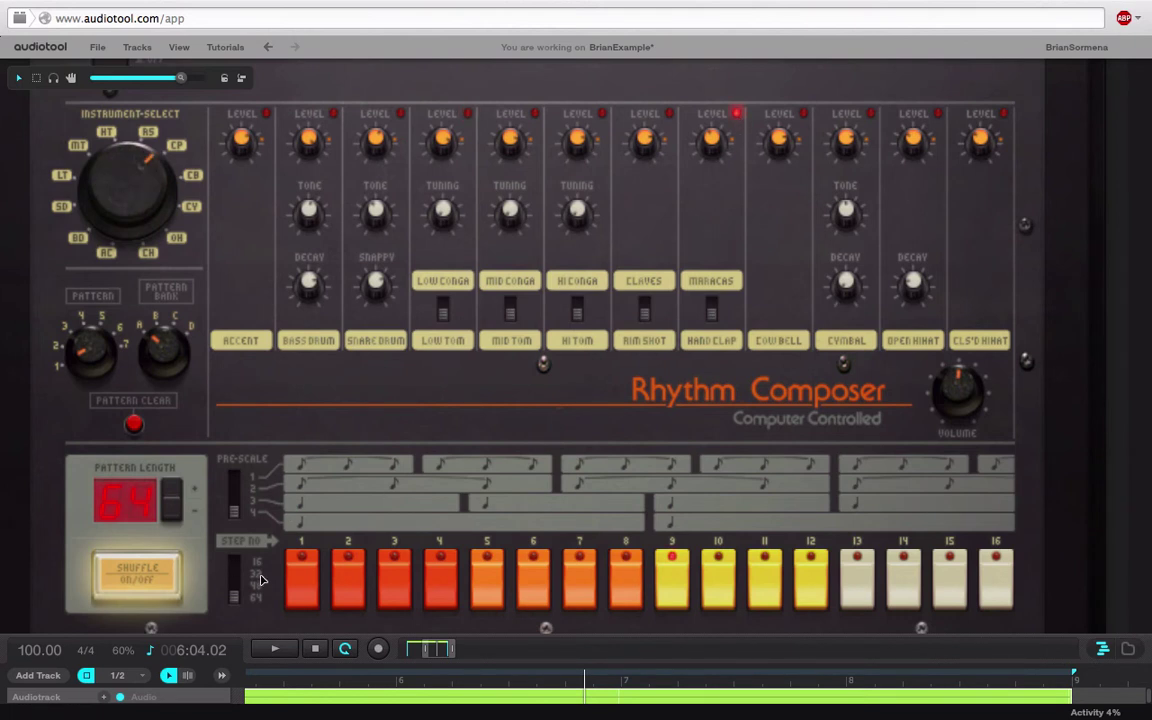
# Switch the hand clap channel to maracas, play the pattern and return the displayed step range to 16
pyautogui.moveTo(234, 601); pyautogui.dragTo(233, 562)
pyautogui.press('space')
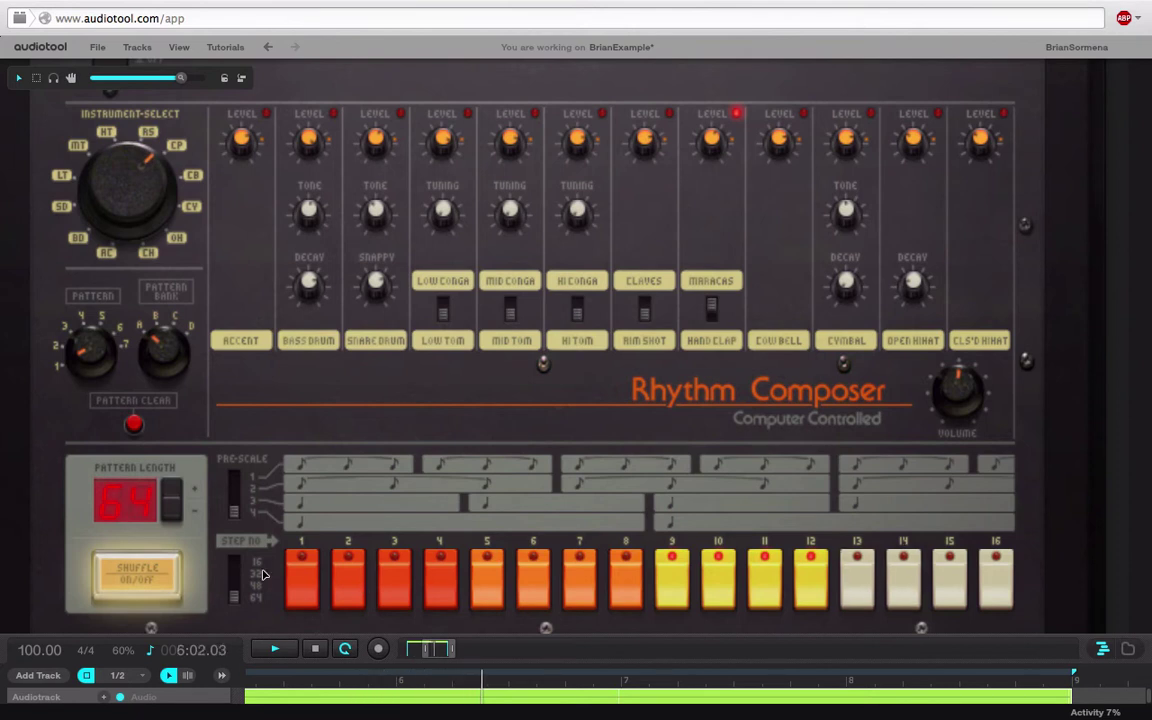
pyautogui.moveTo(236, 585); pyautogui.dragTo(235, 560)
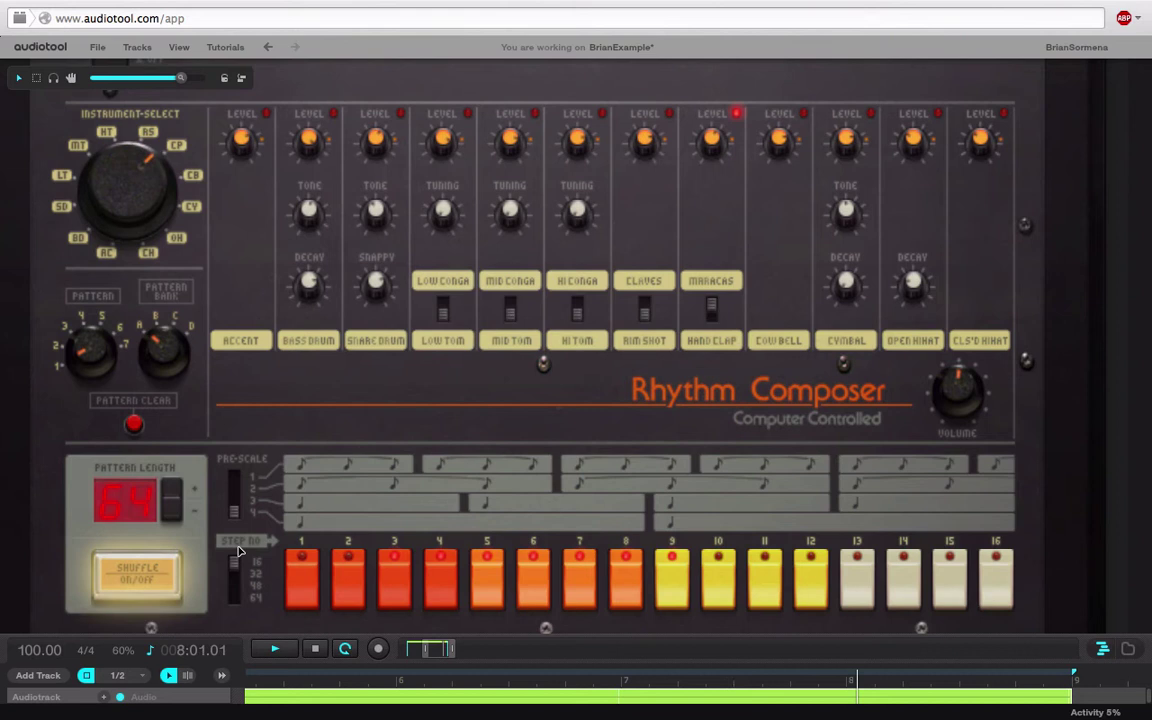
pyautogui.moveTo(926, 286); pyautogui.dragTo(904, 313)
pyautogui.press('space')
# Try the other pre-scale settings and return the pre-scale to 4
pyautogui.moveTo(236, 514); pyautogui.dragTo(238, 440)
pyautogui.moveTo(236, 482); pyautogui.dragTo(237, 491)
pyautogui.moveTo(236, 493); pyautogui.dragTo(235, 498)
pyautogui.moveTo(236, 500); pyautogui.dragTo(236, 522)
# Toggle the drum machine's shuffle and adjust the hand clap channel's level
pyautogui.moveTo(181, 78); pyautogui.dragTo(168, 80)
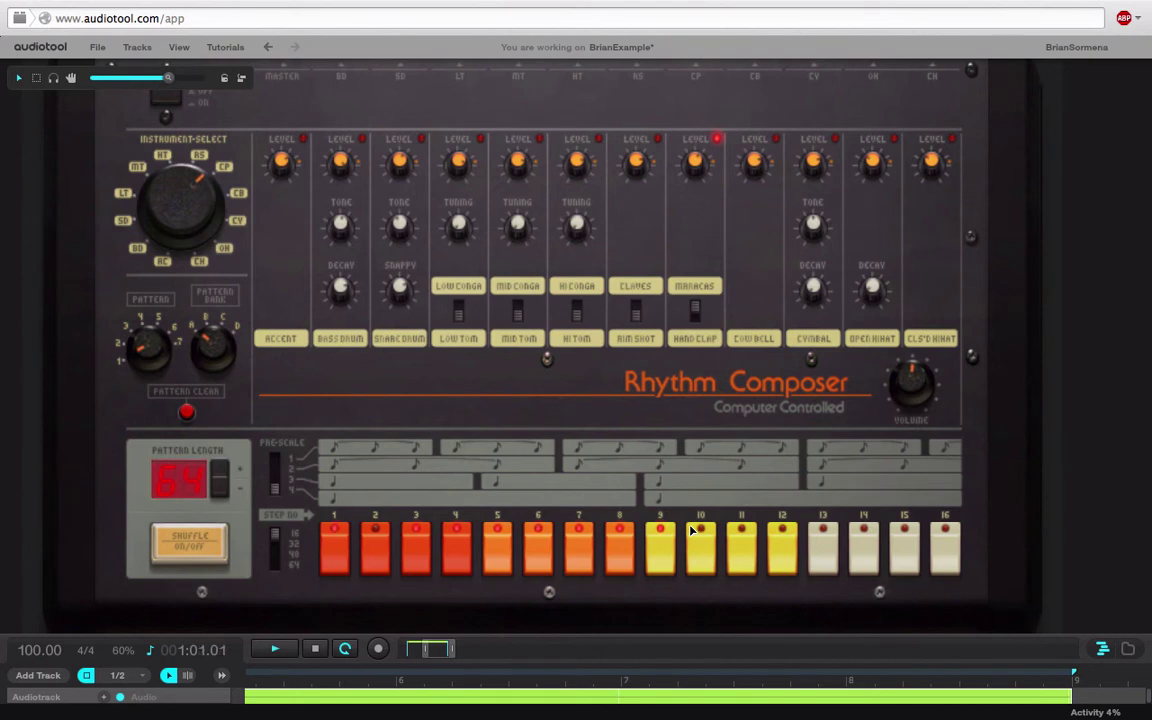
pyautogui.click(186, 546)
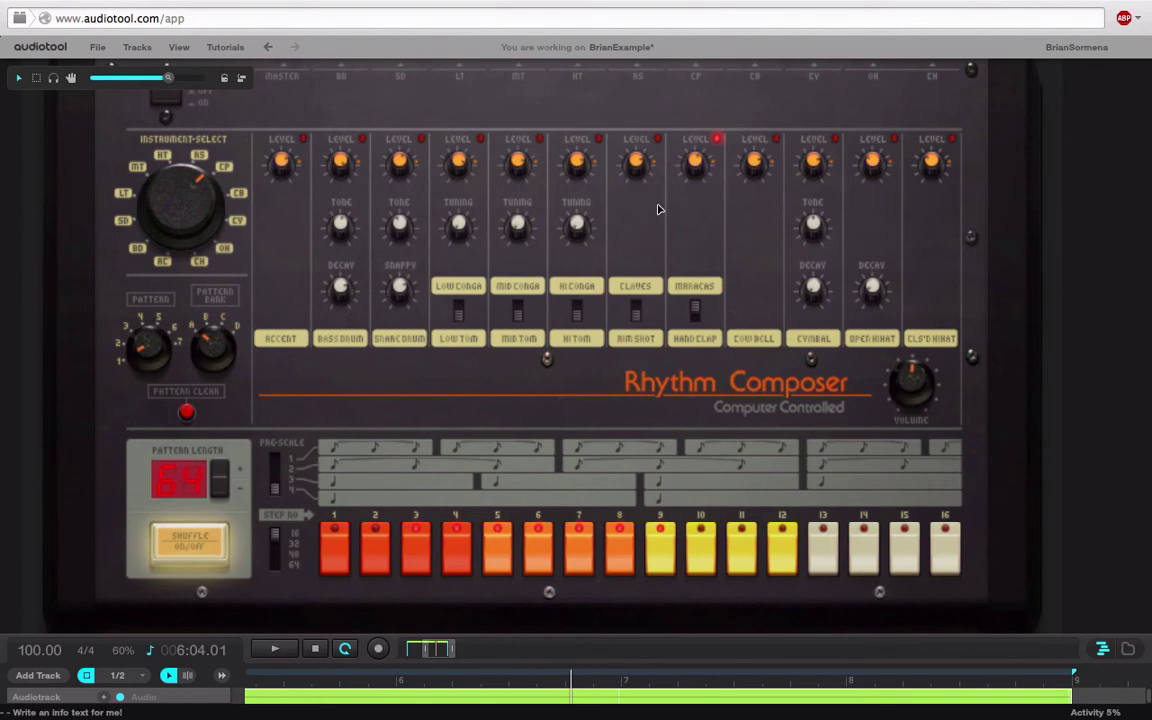
pyautogui.moveTo(695, 160); pyautogui.dragTo(551, 318)
# Add a Beatbox 9 drum machine to the empty desktop area beside the Minimixer
pyautogui.scroll(-5, 182, 104)
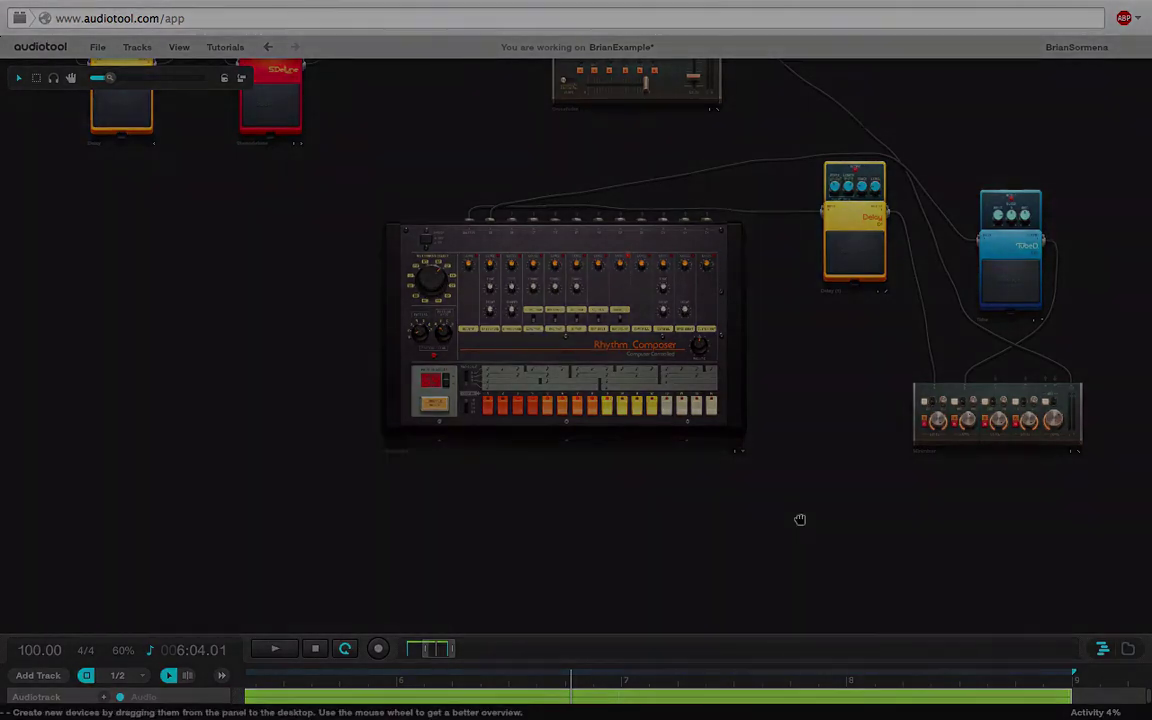
pyautogui.moveTo(800, 517); pyautogui.dragTo(478, 491)
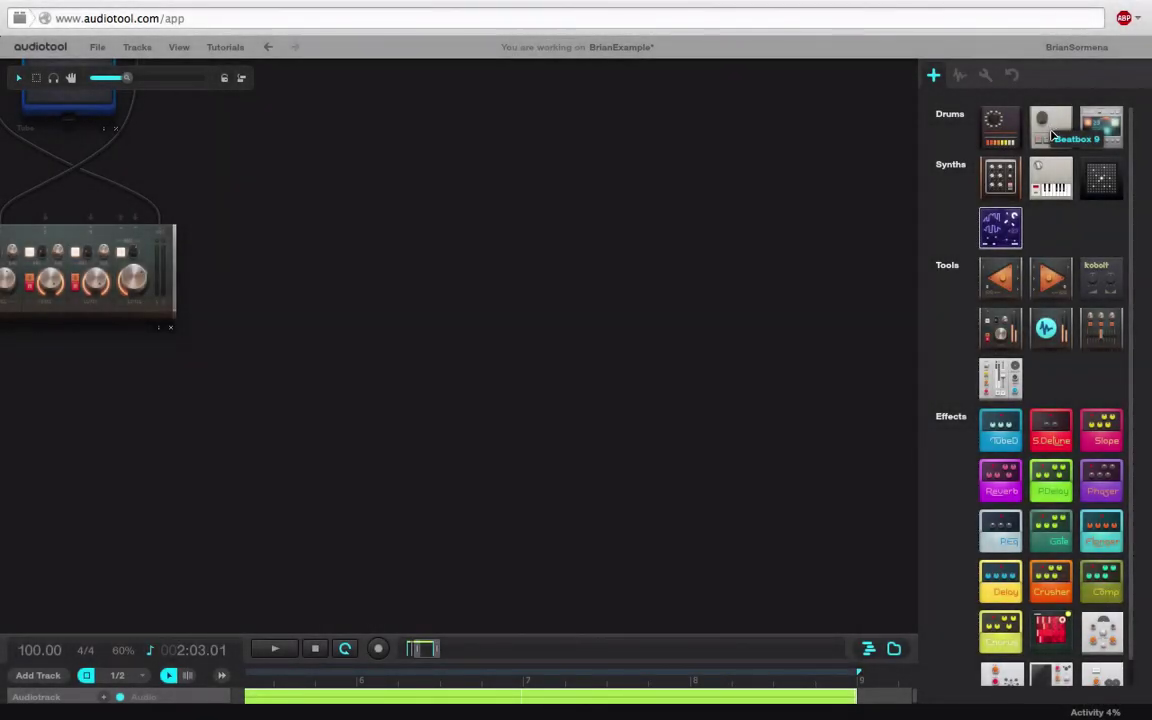
pyautogui.moveTo(1052, 135); pyautogui.dragTo(578, 297)
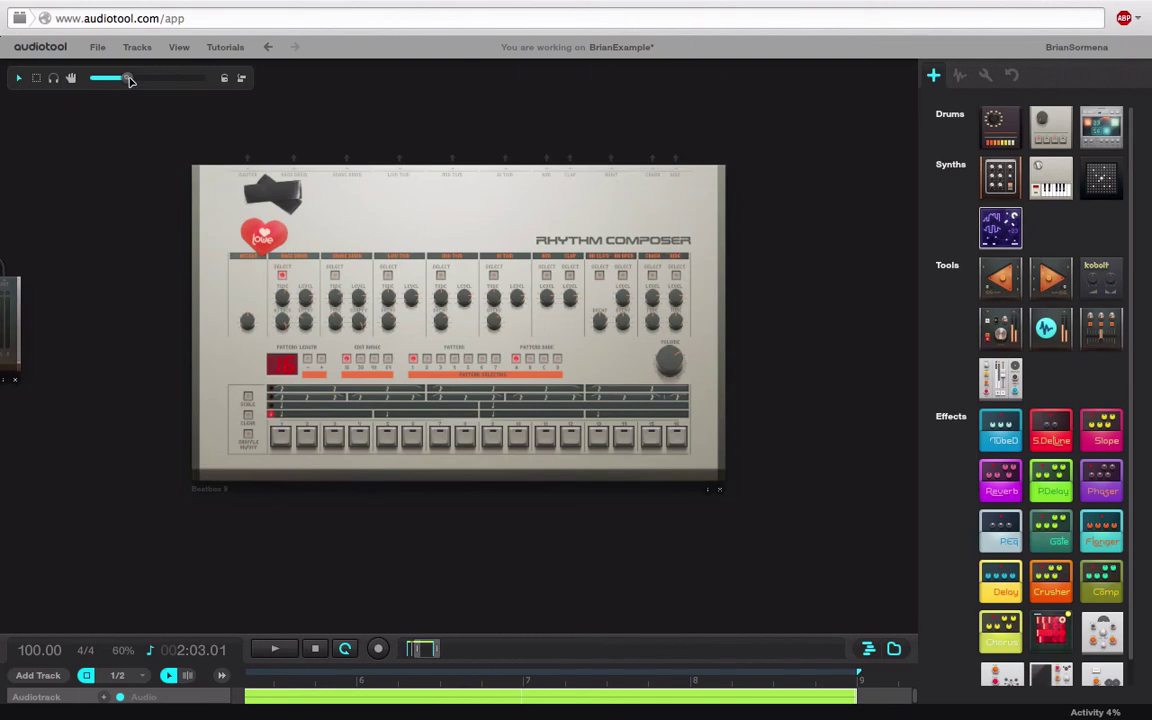
pyautogui.moveTo(129, 80); pyautogui.dragTo(148, 86)
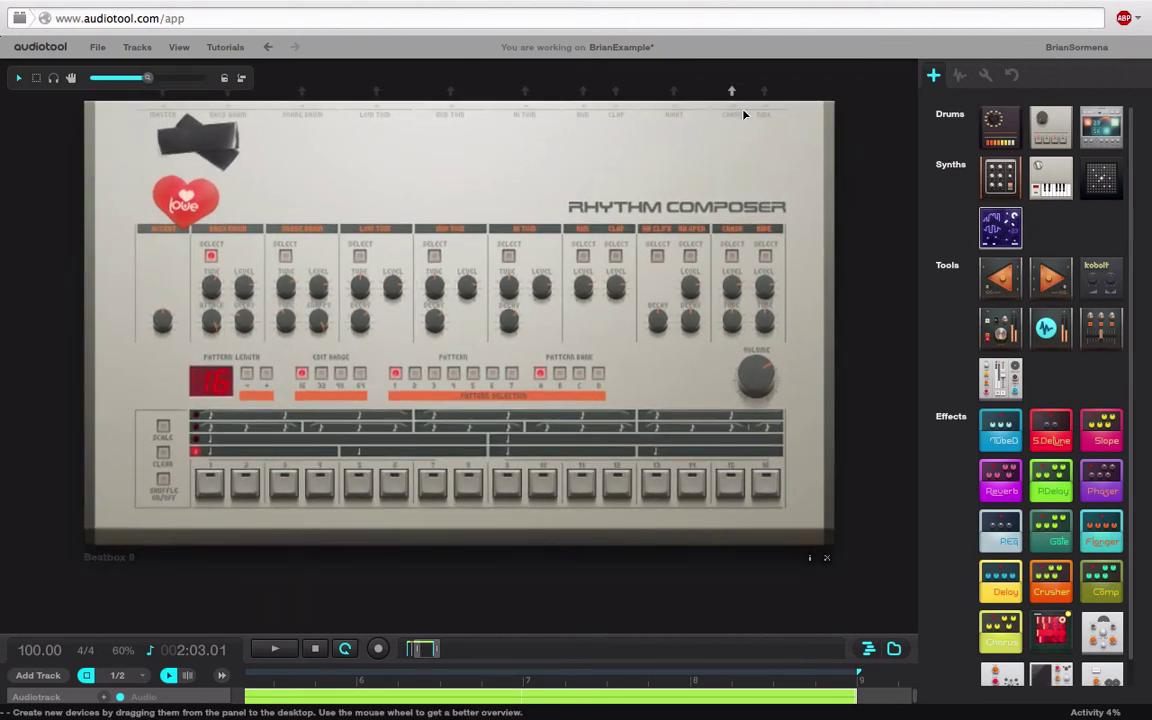
# Add a Reverb pedal above the Beatbox 9 and connect the crash output to its input
pyautogui.moveTo(1008, 488); pyautogui.dragTo(458, 147)
pyautogui.scroll(-3, 352, 208)
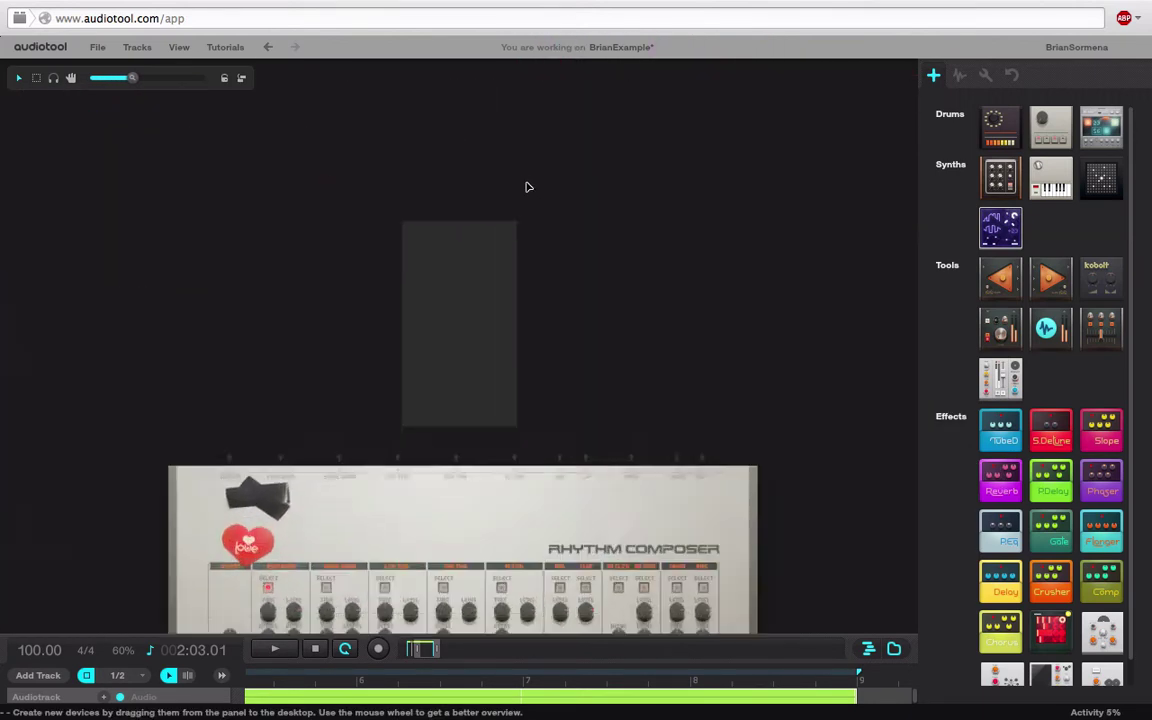
pyautogui.moveTo(737, 494); pyautogui.dragTo(374, 299)
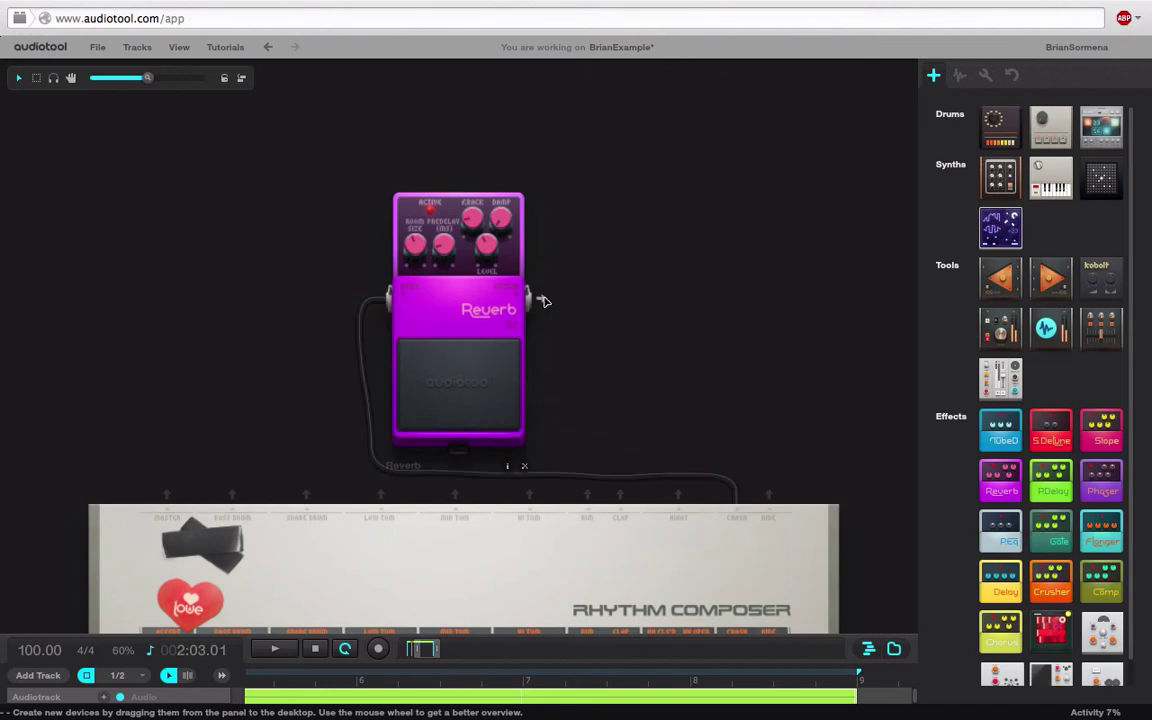
# Connect the Reverb pedal's output to a free Minimixer channel
pyautogui.moveTo(543, 301); pyautogui.dragTo(391, 108)
pyautogui.moveTo(535, 432); pyautogui.dragTo(2, 383)
pyautogui.moveTo(370, 440); pyautogui.dragTo(88, 574)
# Increase the Reverb pedal's room size and pre-delay
pyautogui.moveTo(830, 263); pyautogui.dragTo(825, 456)
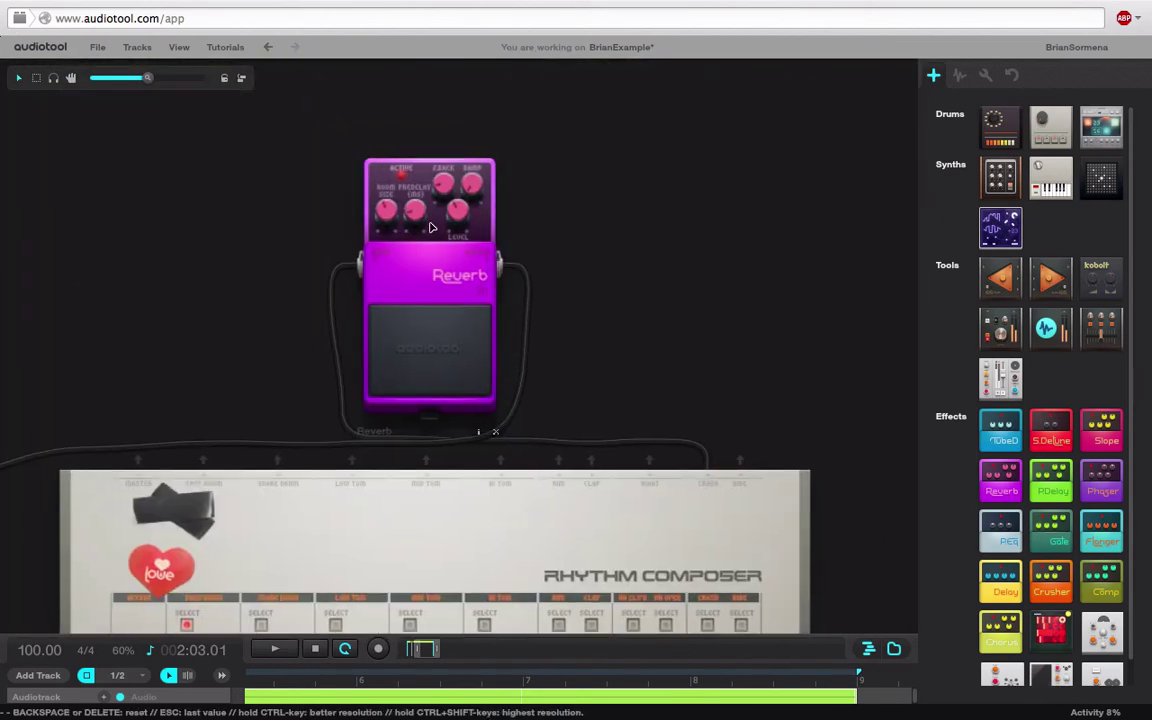
pyautogui.moveTo(393, 216); pyautogui.dragTo(417, 147)
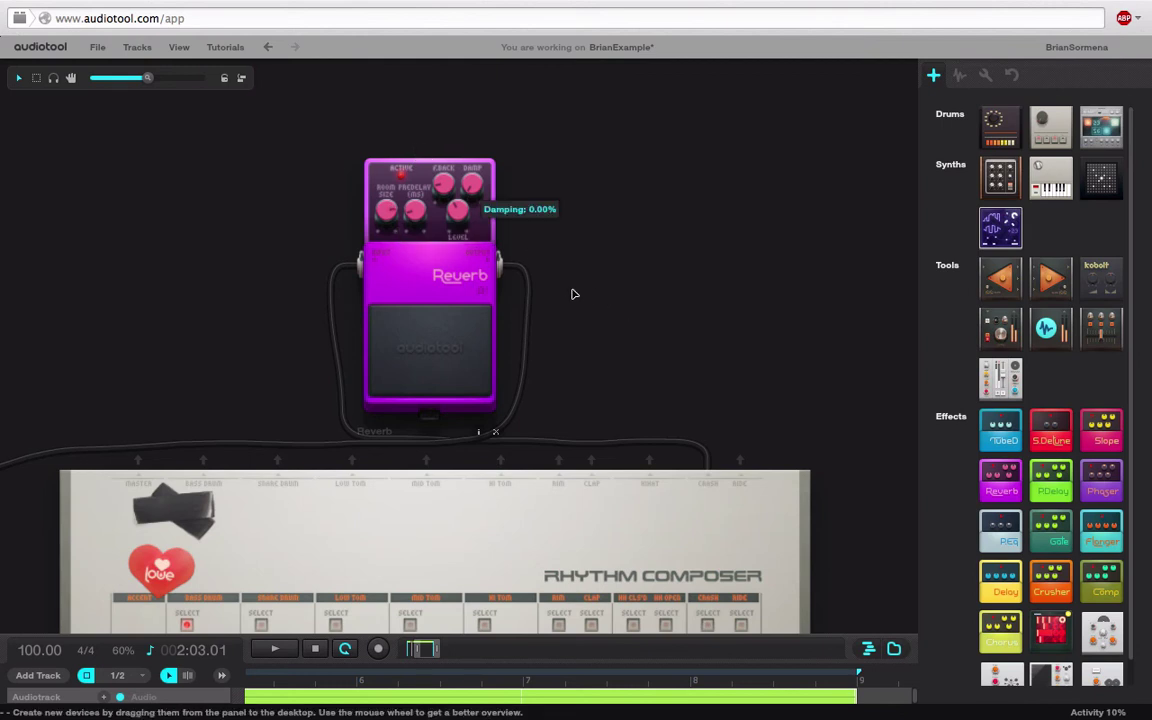
pyautogui.moveTo(417, 219); pyautogui.dragTo(428, 165)
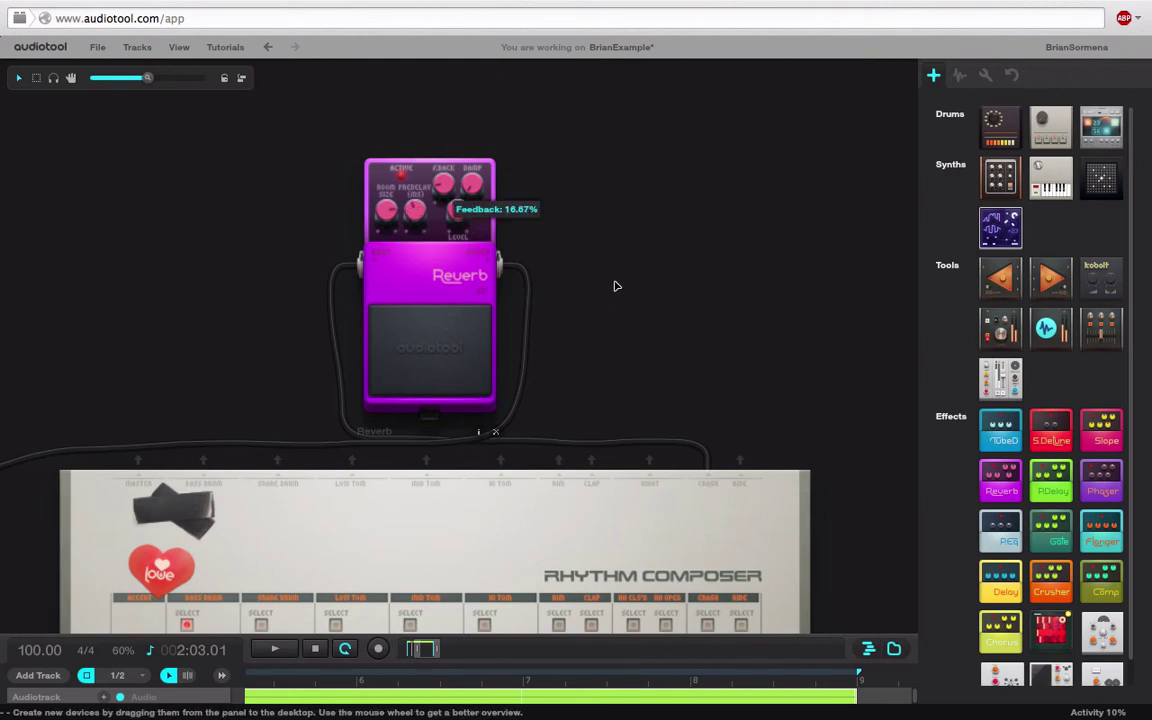
# Select the Beatbox 9's crash instrument and place a hit on step 1
pyautogui.moveTo(645, 318); pyautogui.dragTo(640, 229)
pyautogui.moveTo(679, 292); pyautogui.dragTo(668, 166)
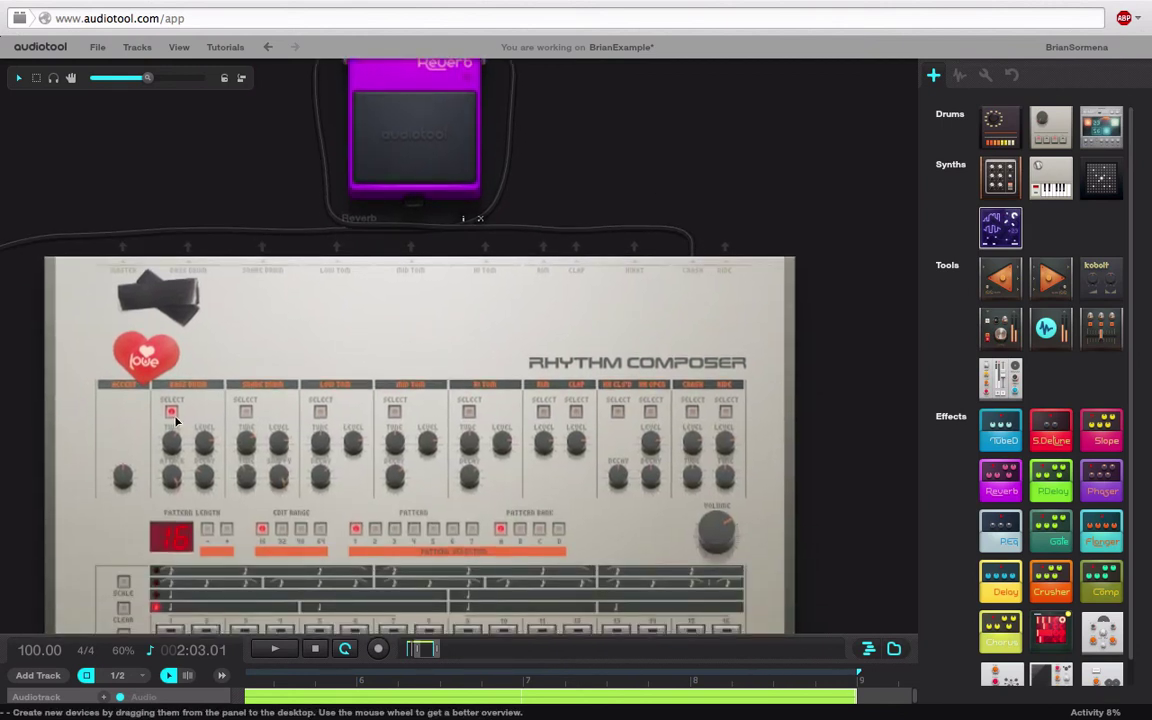
pyautogui.moveTo(13, 449); pyautogui.dragTo(62, 283)
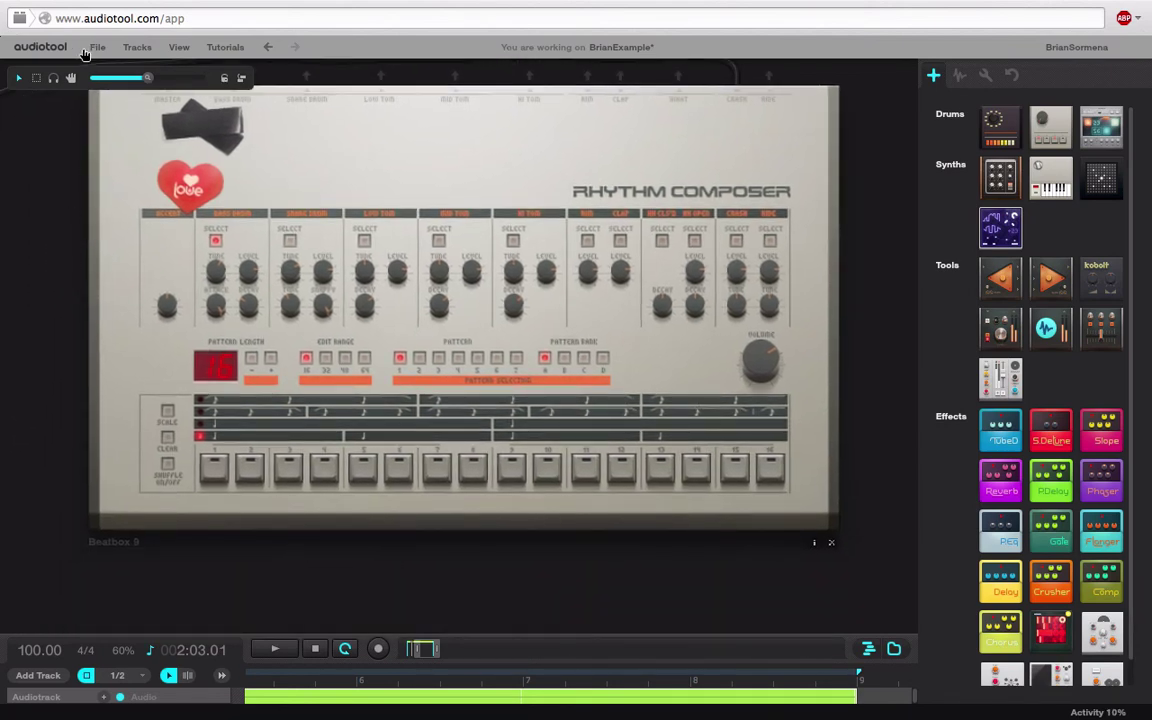
pyautogui.moveTo(140, 76); pyautogui.dragTo(165, 77)
pyautogui.click(806, 221)
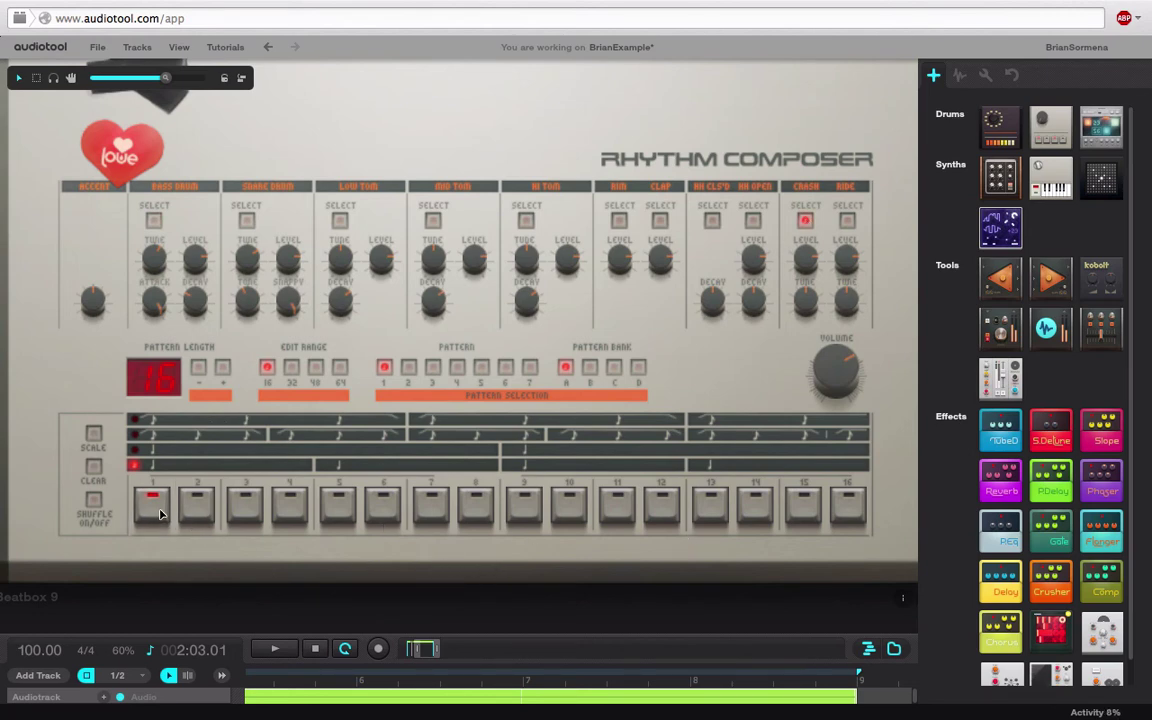
# Set the Beatbox 9's pattern length to 64 and adjust the crash's tune while the song plays
pyautogui.press('space')
pyautogui.moveTo(137, 365); pyautogui.dragTo(166, 365)
pyautogui.click(250, 374)
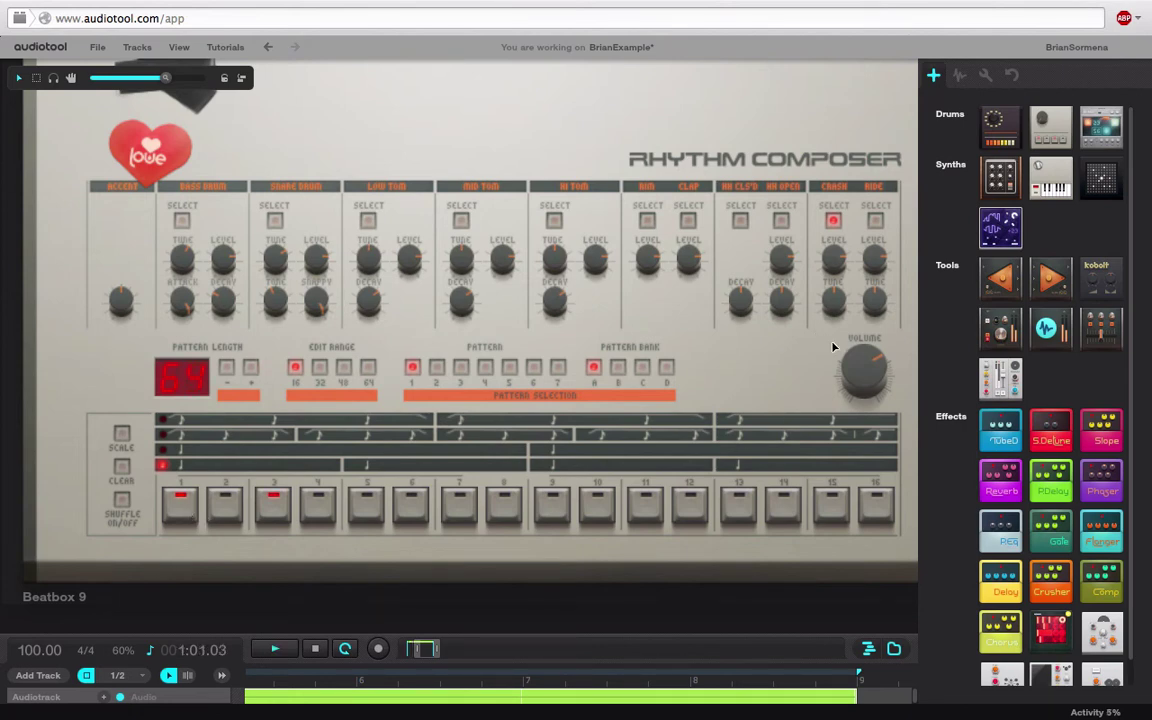
pyautogui.moveTo(835, 305)
pyautogui.mouseDown()
pyautogui.moveTo(851, 240)
pyautogui.moveTo(830, 321)
pyautogui.mouseUp()
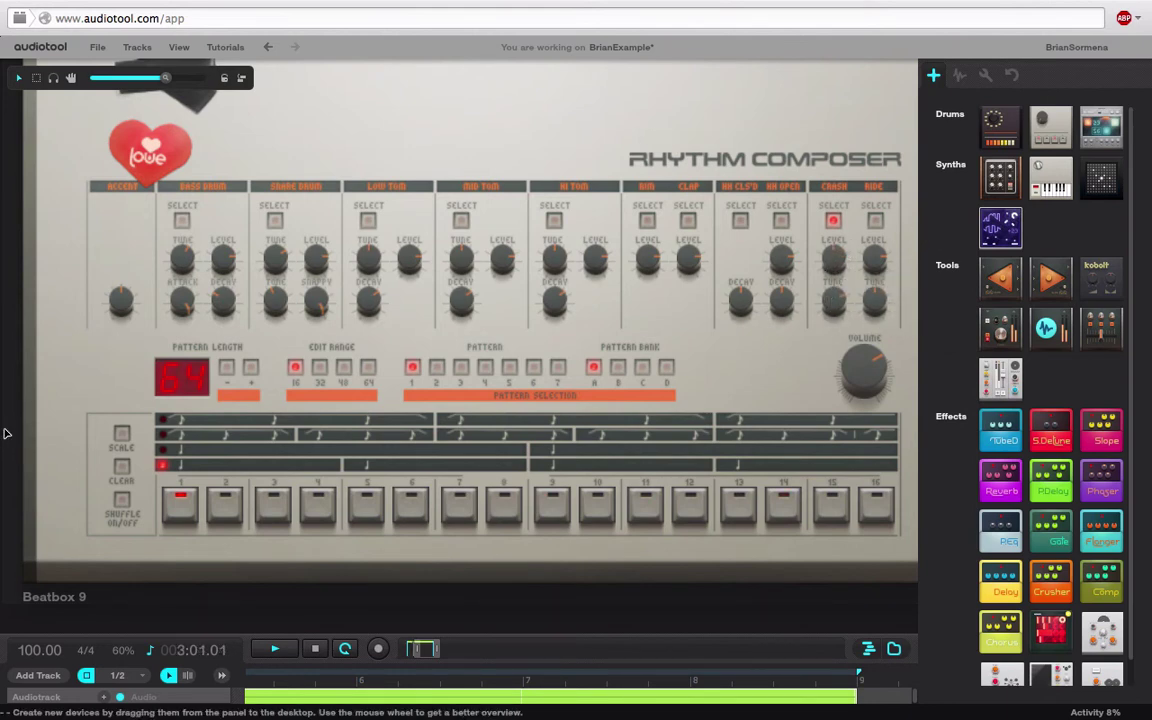
# Raise the Reverb pedal's level, damping and room size while the song plays, and return to the Beatbox 9
pyautogui.moveTo(5, 398); pyautogui.dragTo(4, 597)
pyautogui.moveTo(689, 154); pyautogui.dragTo(689, 423)
pyautogui.moveTo(503, 190); pyautogui.dragTo(504, 112)
pyautogui.moveTo(516, 155); pyautogui.dragTo(521, 108)
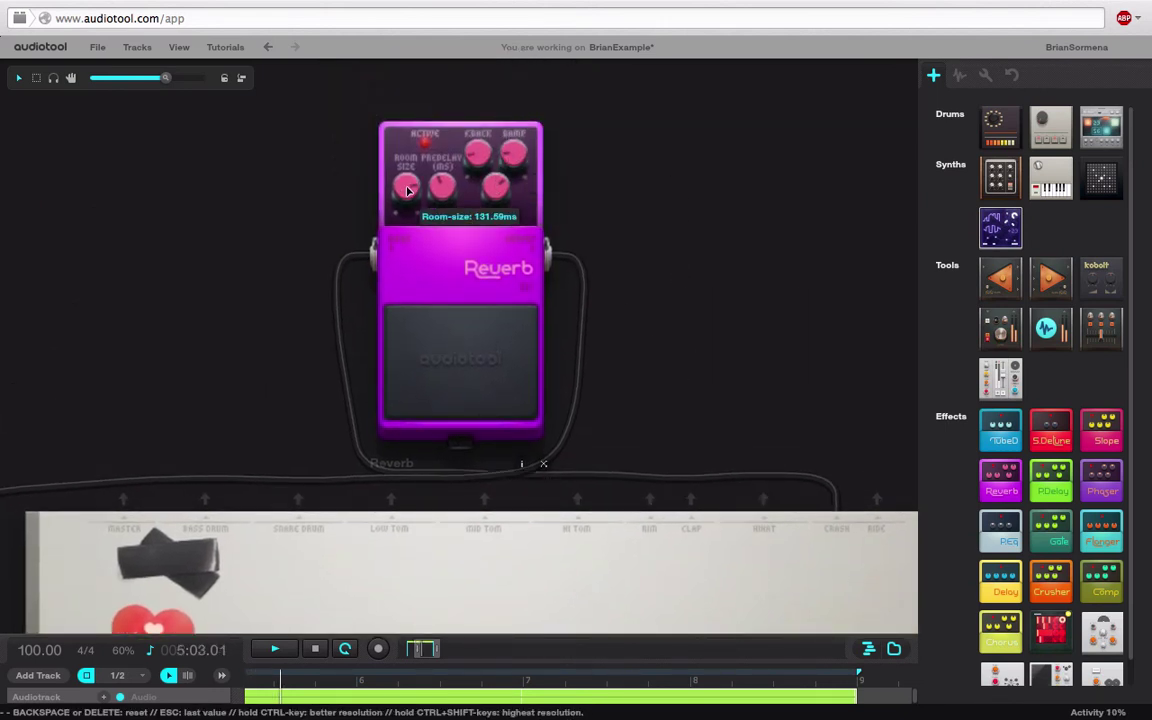
pyautogui.moveTo(405, 185); pyautogui.dragTo(424, 144)
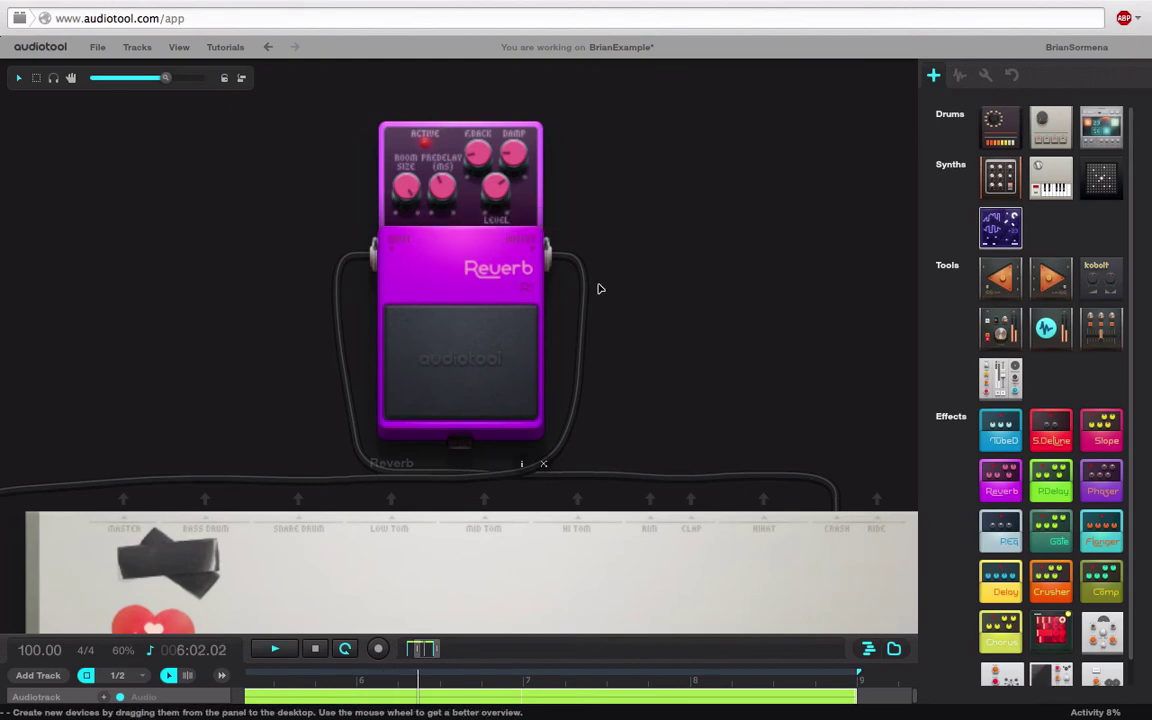
pyautogui.moveTo(643, 275); pyautogui.dragTo(560, 60)
pyautogui.moveTo(810, 197); pyautogui.dragTo(848, 42)
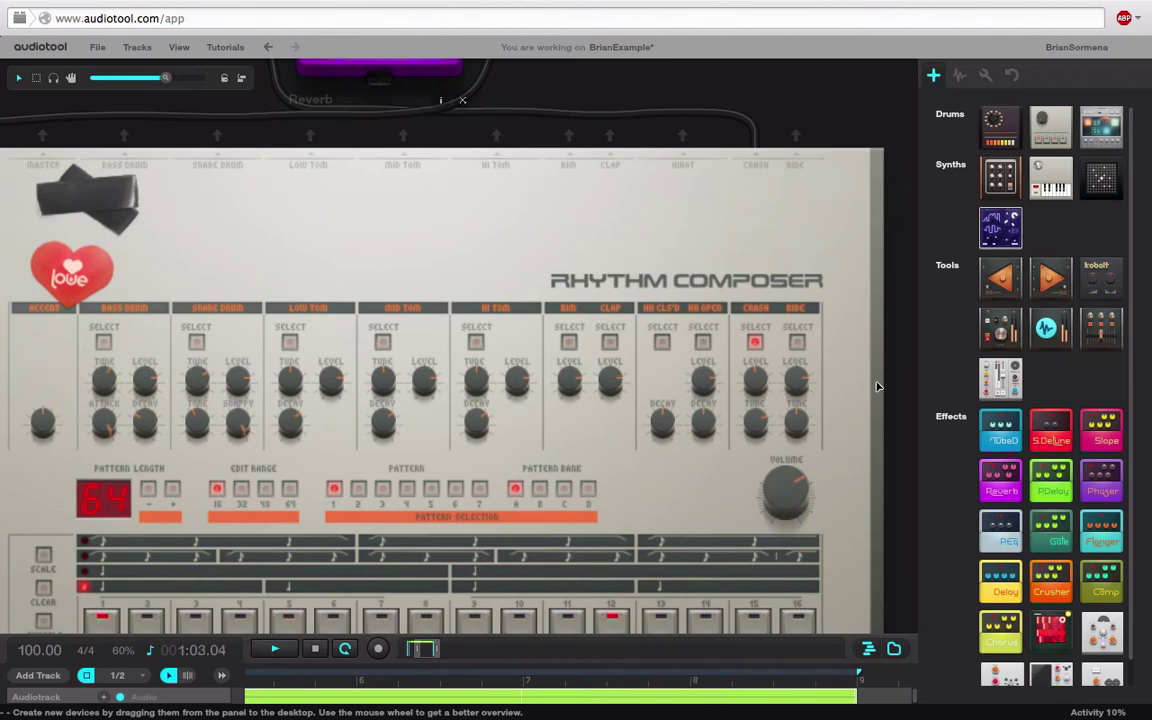
# Raise the tune of the Beatbox 9's crash while the song plays
pyautogui.moveTo(754, 424); pyautogui.dragTo(760, 378)
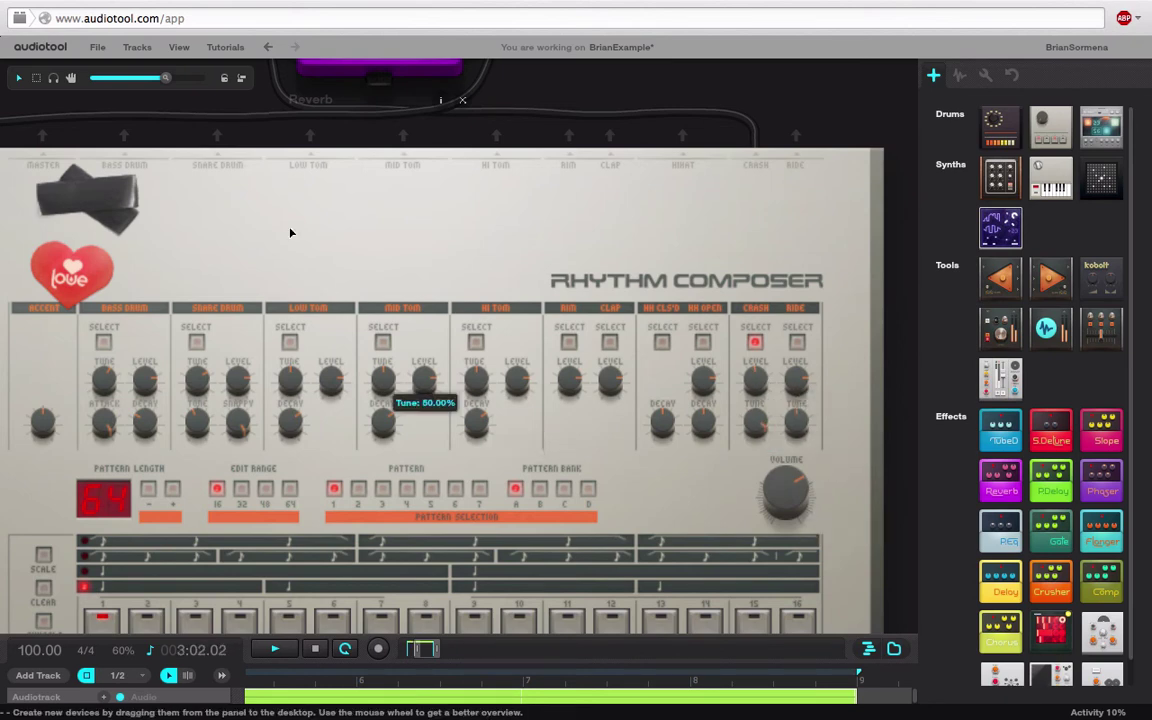
pyautogui.moveTo(723, 123); pyautogui.dragTo(867, 455)
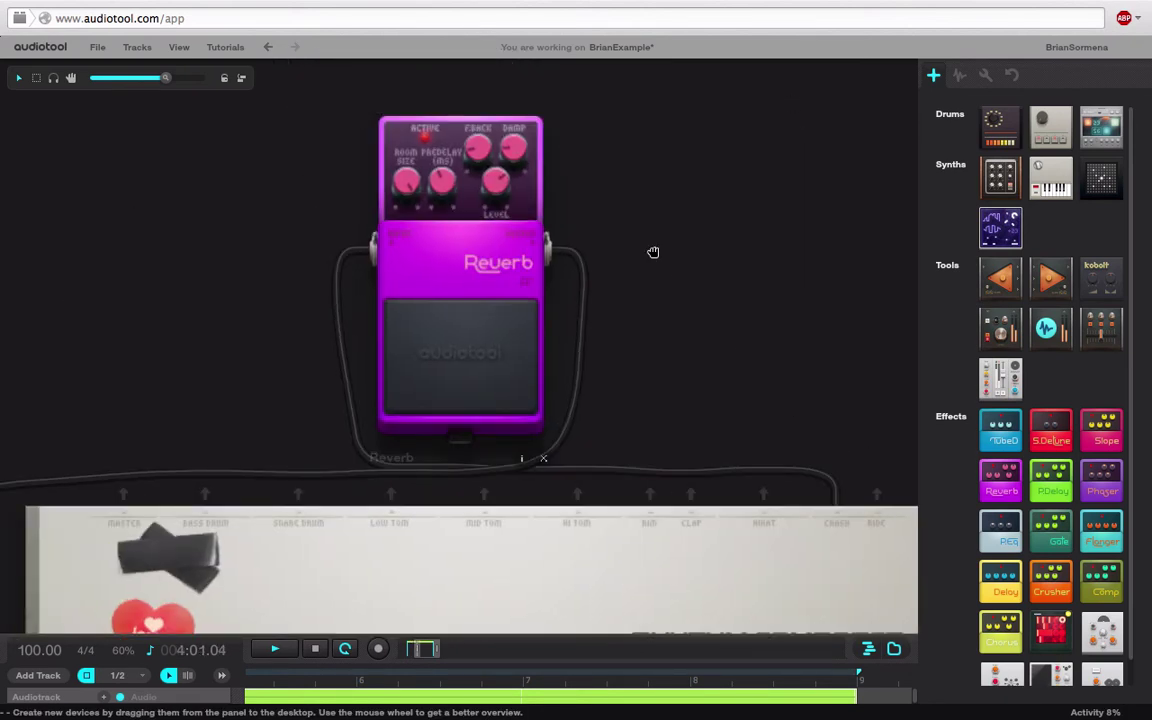
pyautogui.moveTo(654, 255)
pyautogui.mouseDown()
pyautogui.moveTo(699, 319)
pyautogui.moveTo(654, 244)
pyautogui.mouseUp()
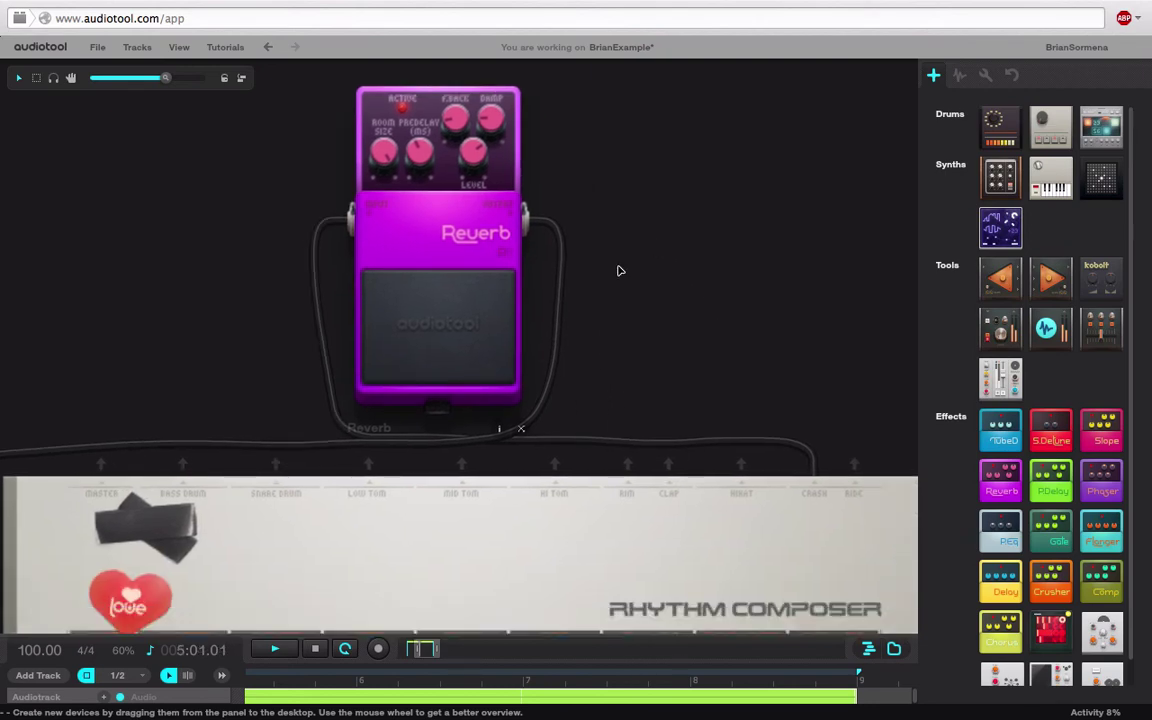
pyautogui.moveTo(640, 290); pyautogui.dragTo(605, 210)
pyautogui.moveTo(172, 78); pyautogui.dragTo(114, 78)
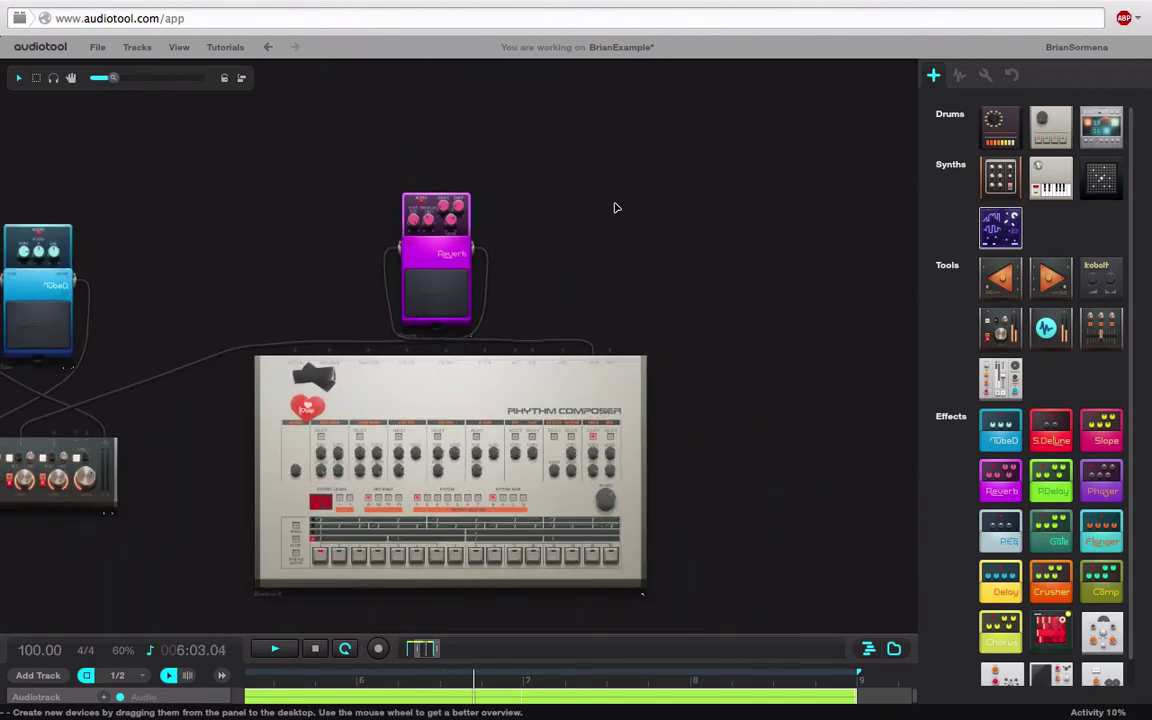
pyautogui.moveTo(615, 206); pyautogui.dragTo(645, 172)
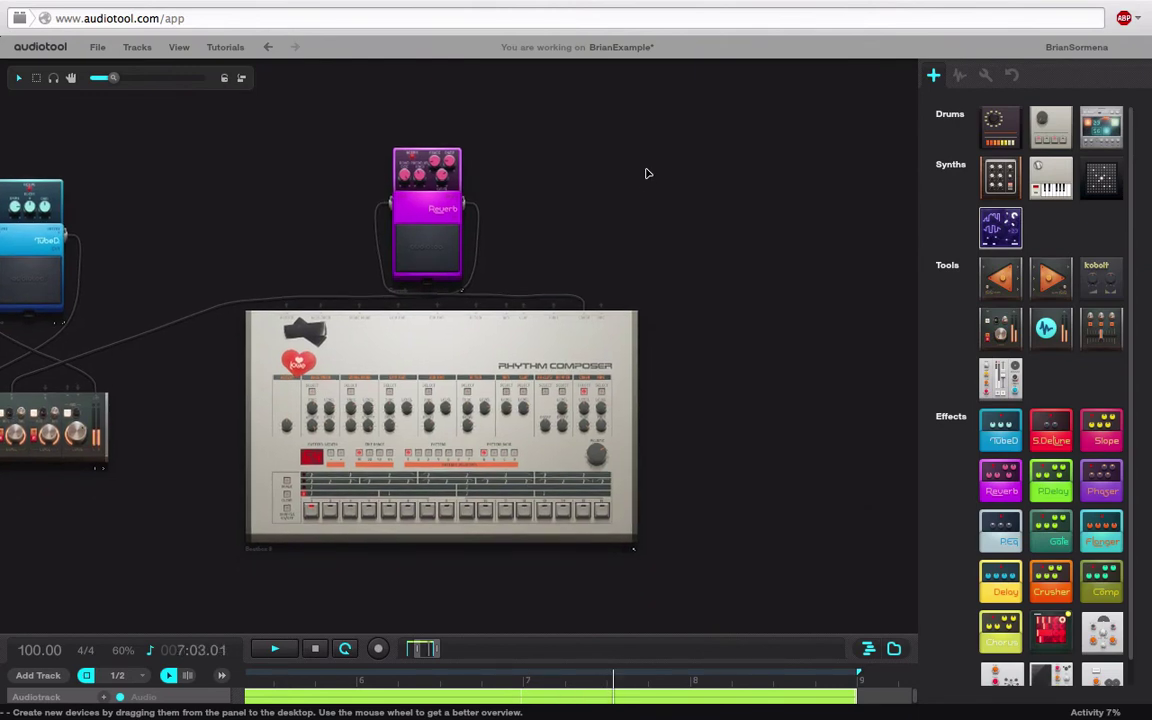
# Add a Machiniste drum machine in the empty space below the Beatbox 9
pyautogui.moveTo(113, 78); pyautogui.dragTo(174, 93)
pyautogui.moveTo(851, 177); pyautogui.dragTo(753, 36)
pyautogui.moveTo(860, 281); pyautogui.dragTo(912, 158)
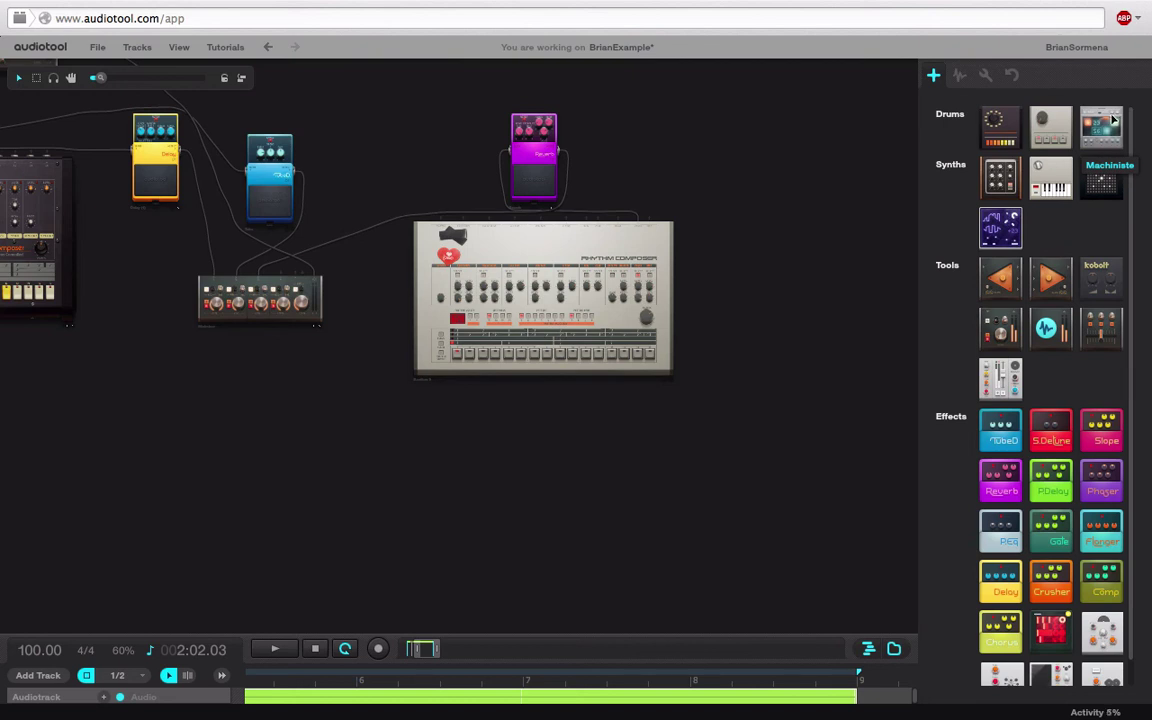
pyautogui.moveTo(1113, 120); pyautogui.dragTo(566, 527)
pyautogui.moveTo(403, 512); pyautogui.dragTo(437, 509)
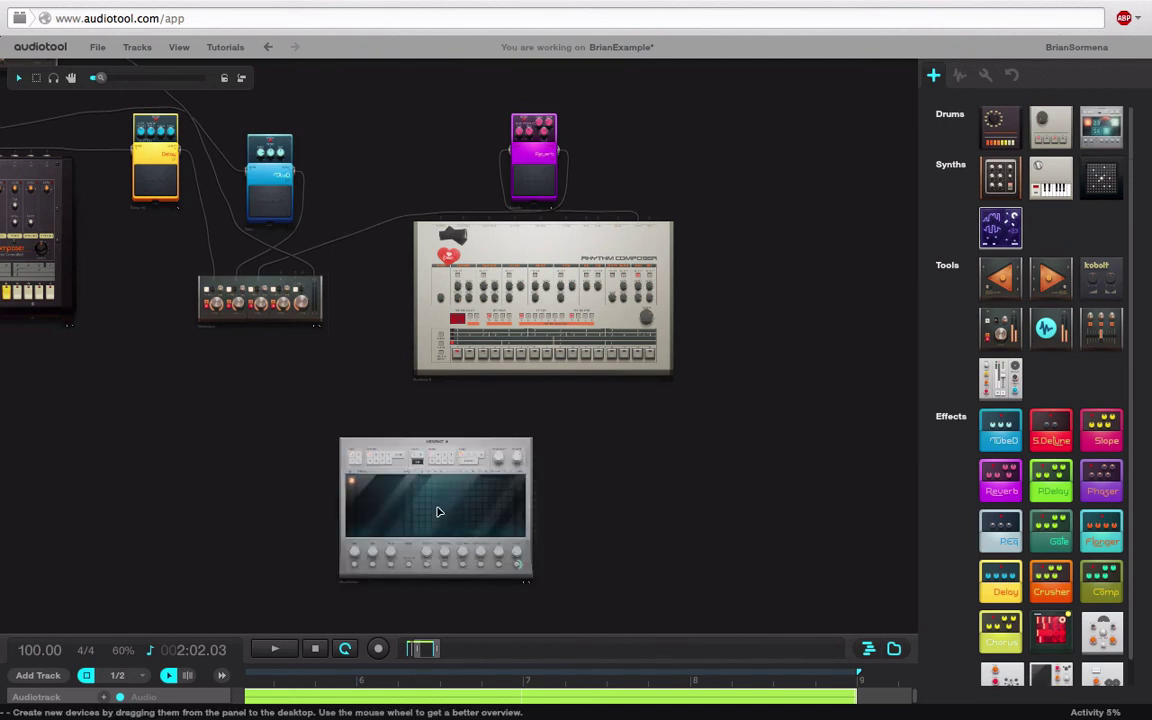
pyautogui.moveTo(101, 79); pyautogui.dragTo(126, 92)
pyautogui.moveTo(172, 418); pyautogui.dragTo(244, 161)
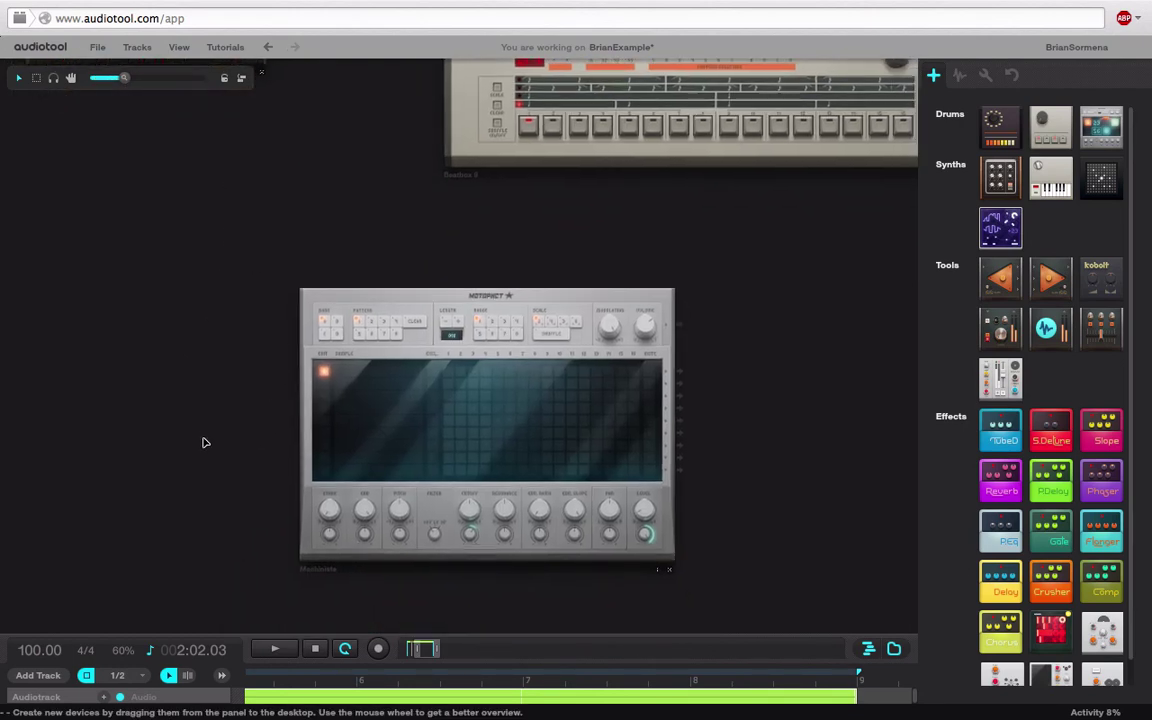
pyautogui.moveTo(125, 79); pyautogui.dragTo(143, 84)
pyautogui.moveTo(95, 240); pyautogui.dragTo(99, 176)
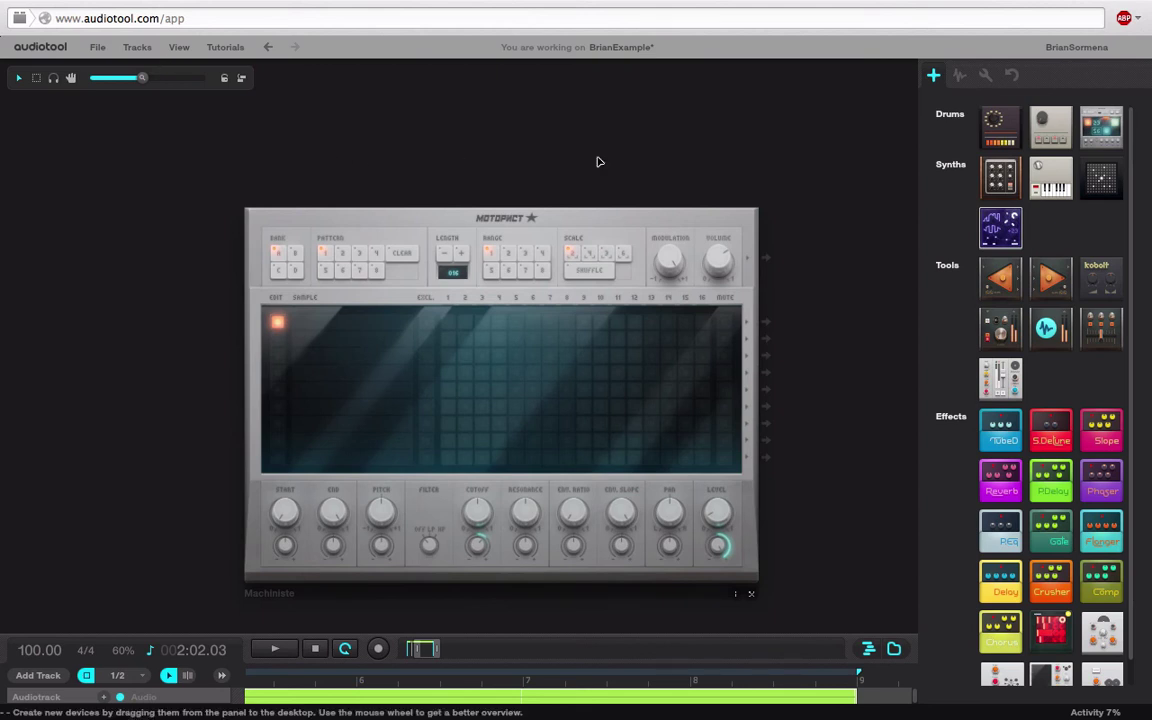
# Search the one-shot samples of the sample library for "cowbell"
pyautogui.click(959, 75)
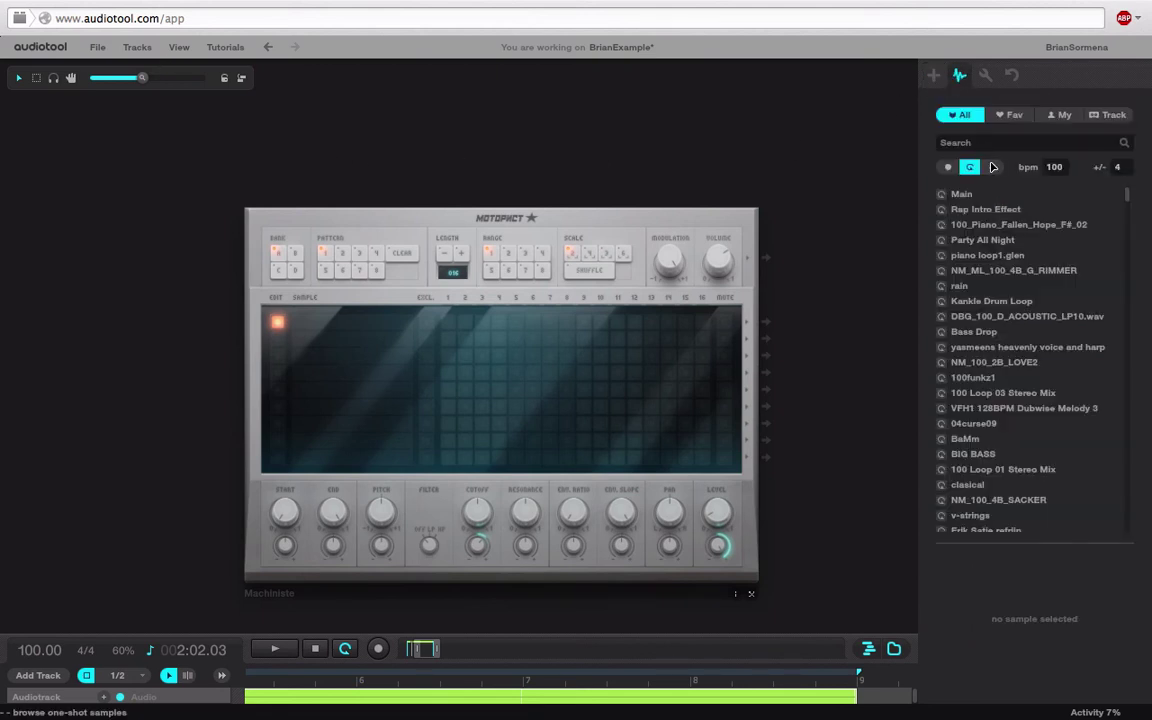
pyautogui.click(993, 167)
pyautogui.click(978, 143)
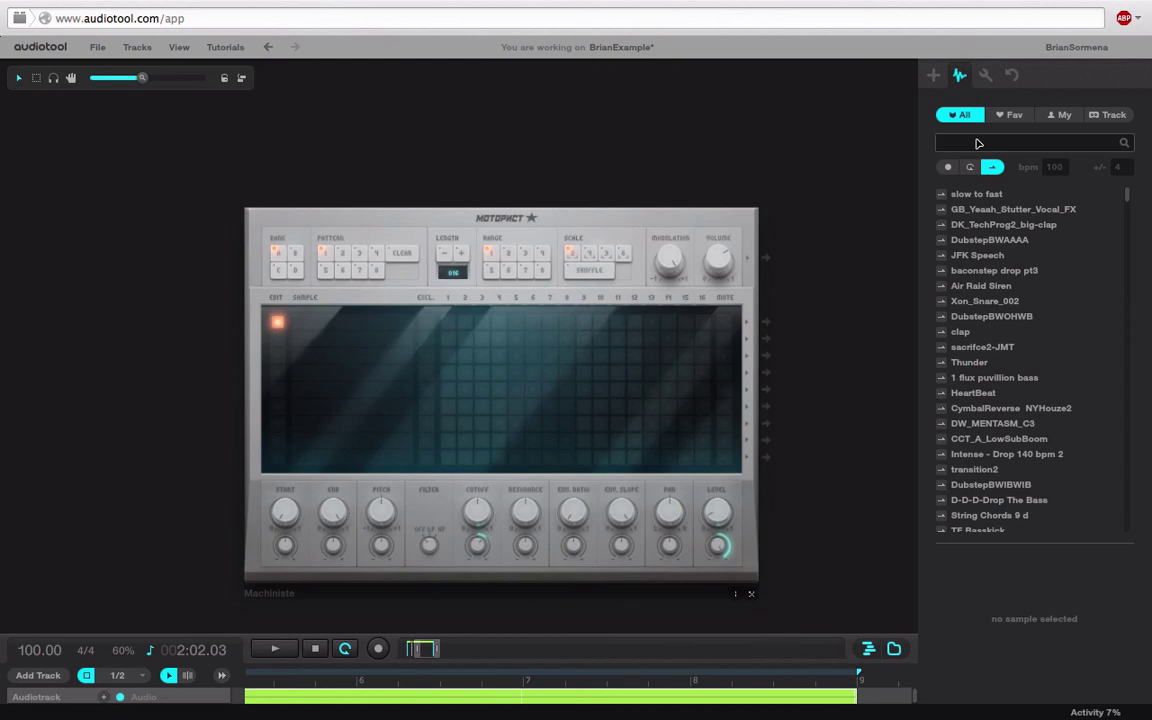
pyautogui.press('Return')
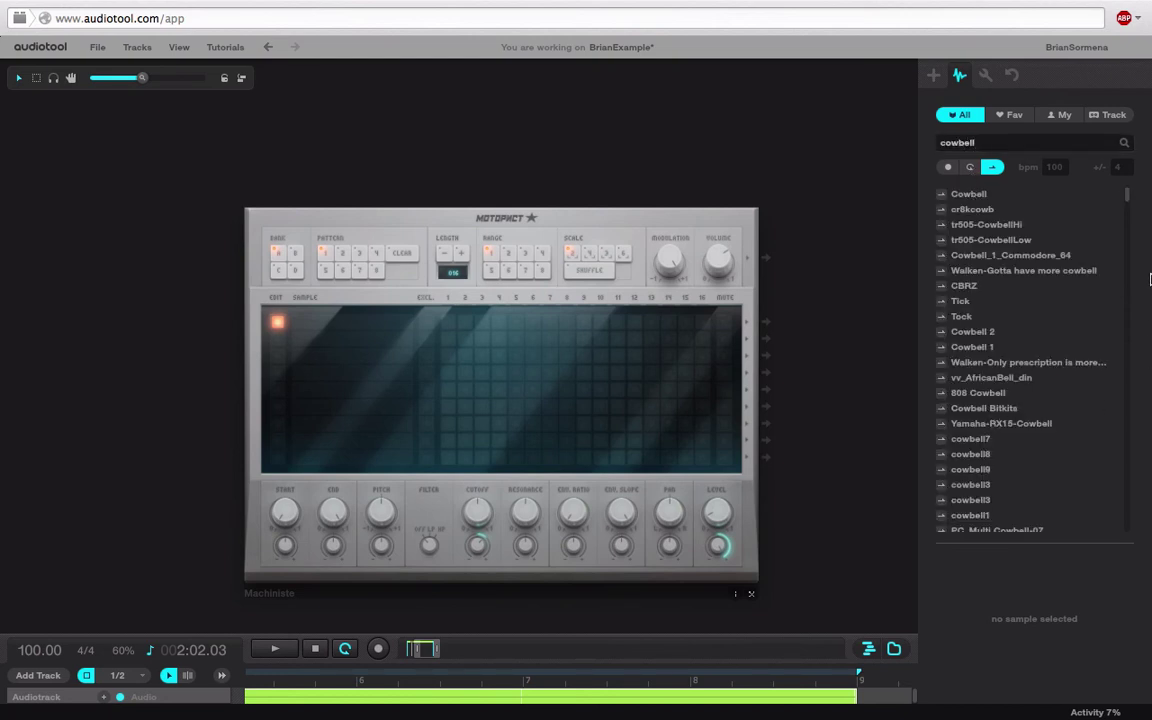
# Preview the Yamaha-RX15-Cowbell sample and load it into the Machiniste's first sample slot
pyautogui.click(970, 428)
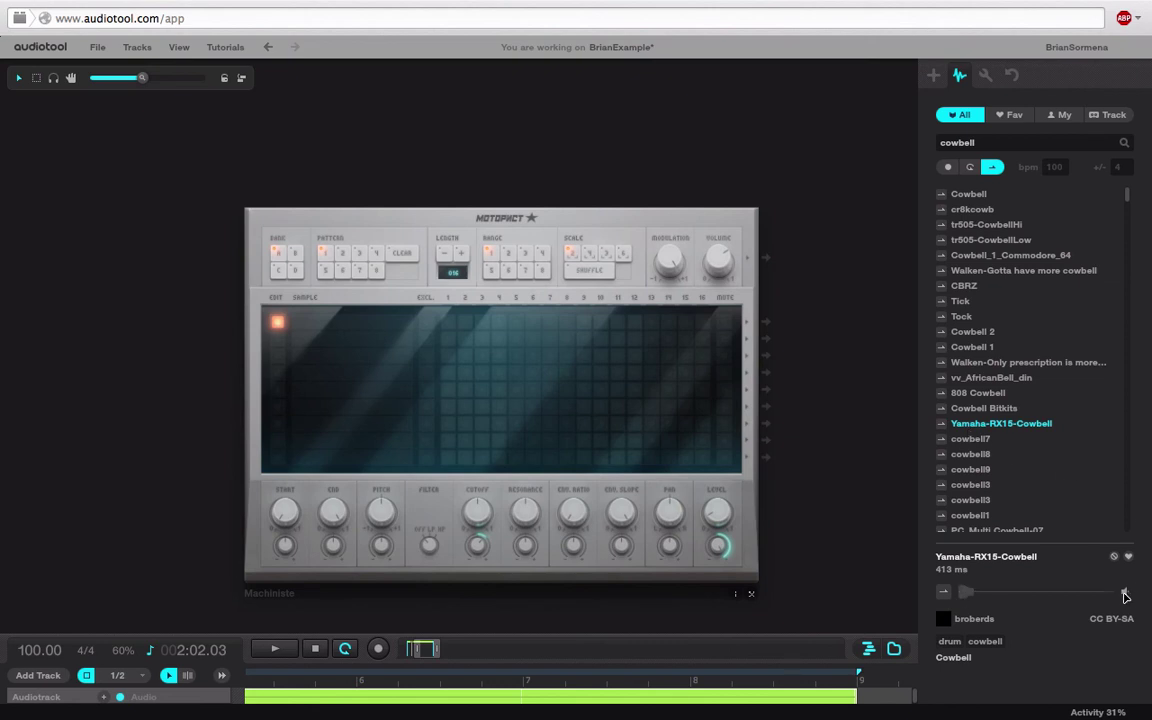
pyautogui.click(944, 596)
pyautogui.moveTo(927, 431); pyautogui.dragTo(396, 333)
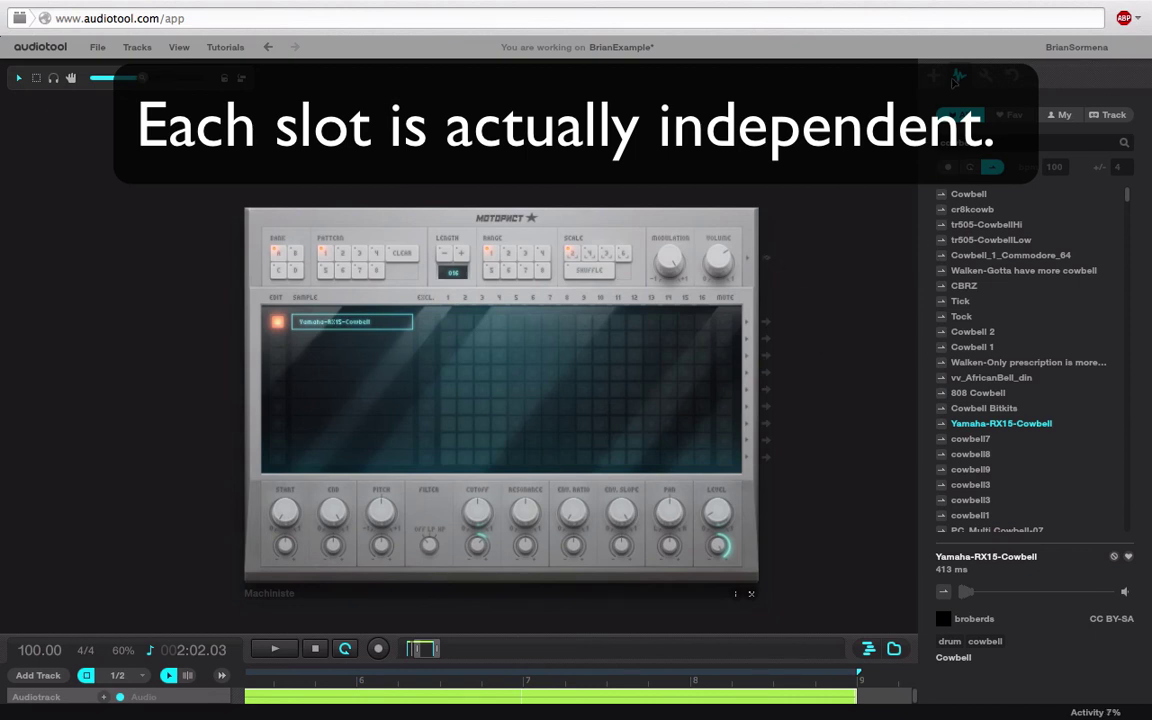
# Add a Stereodetune pedal beside the Machiniste and connect the Machiniste's main output to the pedal's input
pyautogui.click(893, 649)
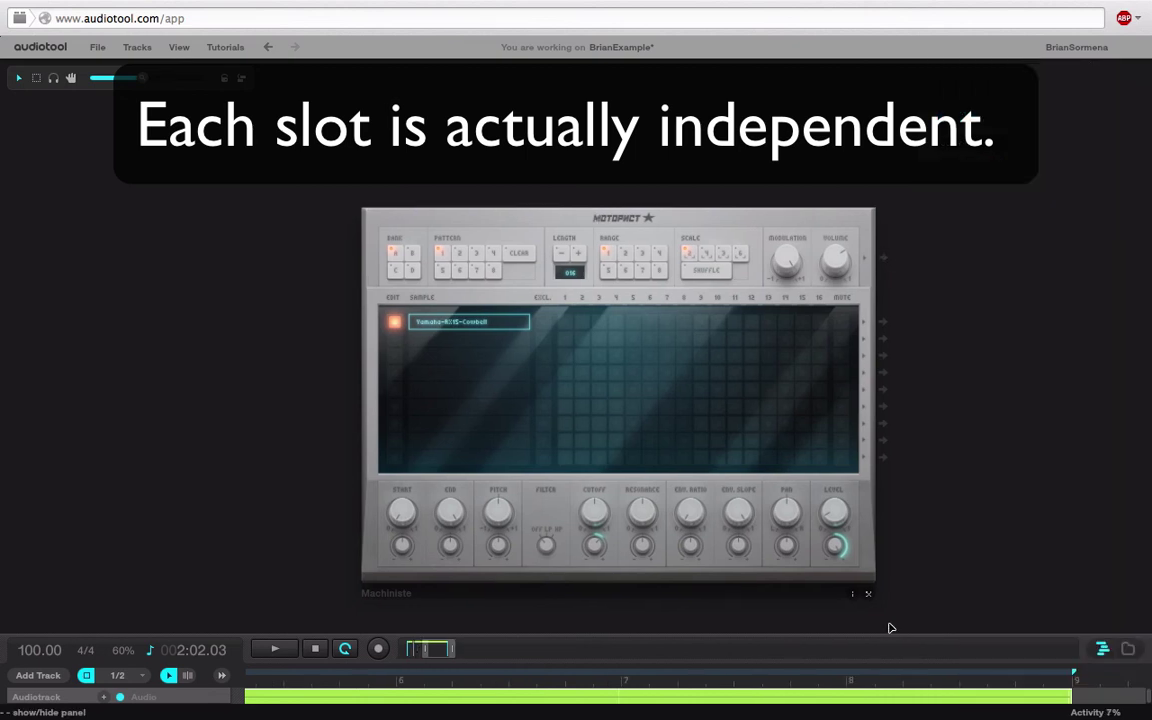
pyautogui.click(1128, 649)
pyautogui.click(933, 75)
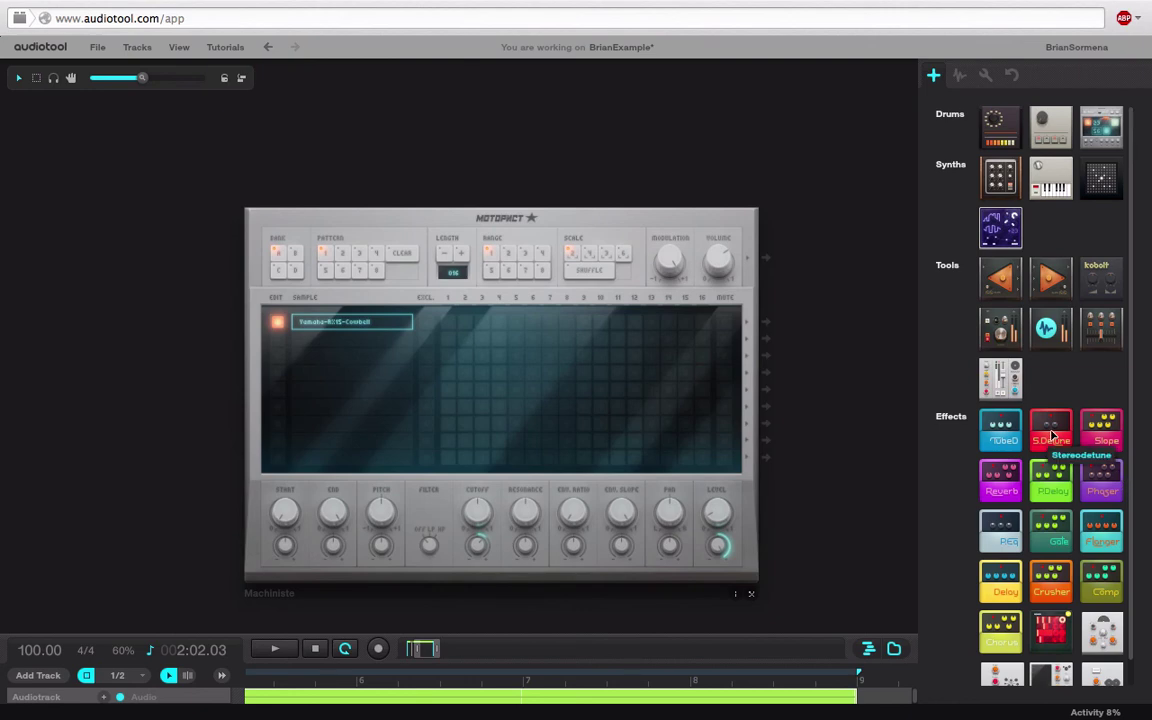
pyautogui.moveTo(1052, 437); pyautogui.dragTo(630, 323)
pyautogui.moveTo(287, 263); pyautogui.dragTo(392, 300)
pyautogui.moveTo(238, 259); pyautogui.dragTo(385, 300)
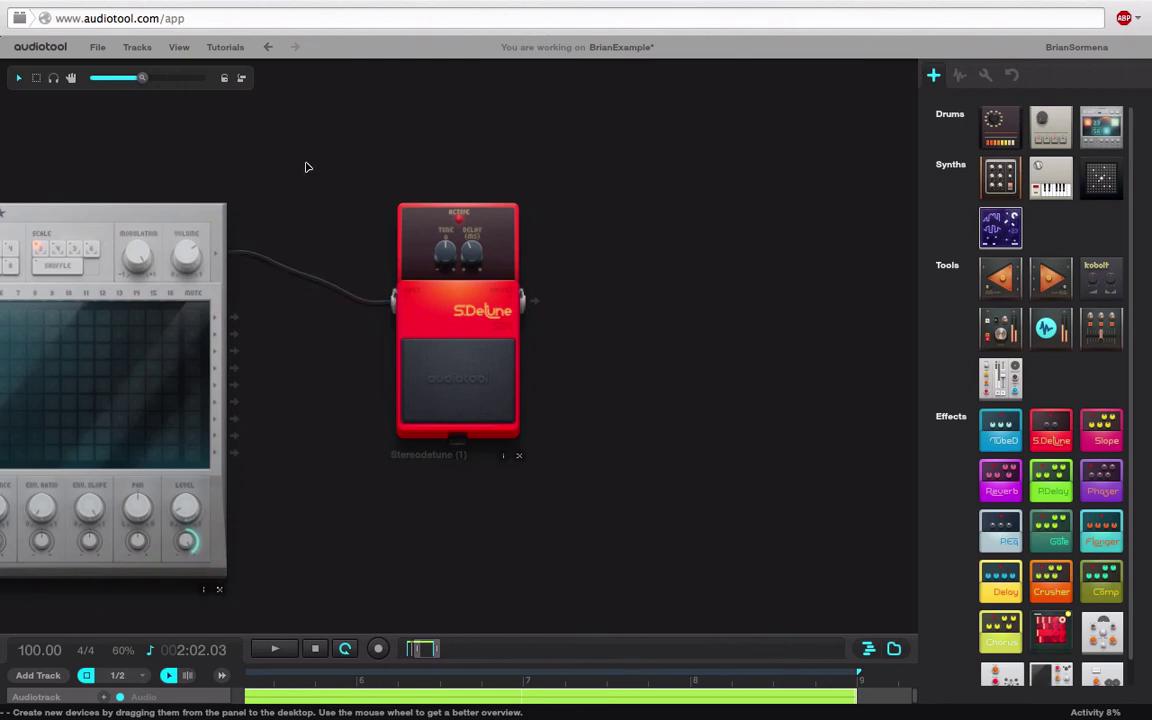
# Run a cable from the Stereodetune pedal's output to the Minimixer
pyautogui.moveTo(306, 167); pyautogui.dragTo(334, 434)
pyautogui.moveTo(498, 391); pyautogui.dragTo(400, 70)
pyautogui.moveTo(280, 372); pyautogui.dragTo(279, 186)
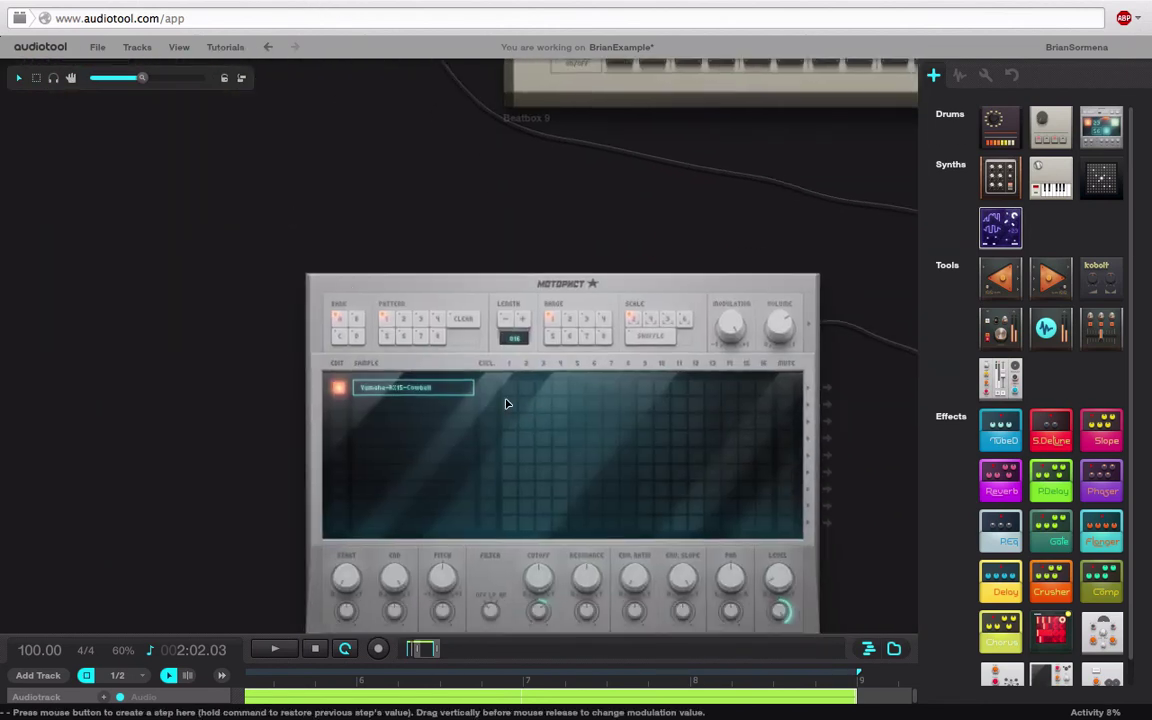
# Program cowbell hits on steps 2, 6, 7, 9, 13 and 15 of the Machiniste pattern while the song plays
pyautogui.click(527, 388)
pyautogui.click(644, 388)
pyautogui.click(594, 388)
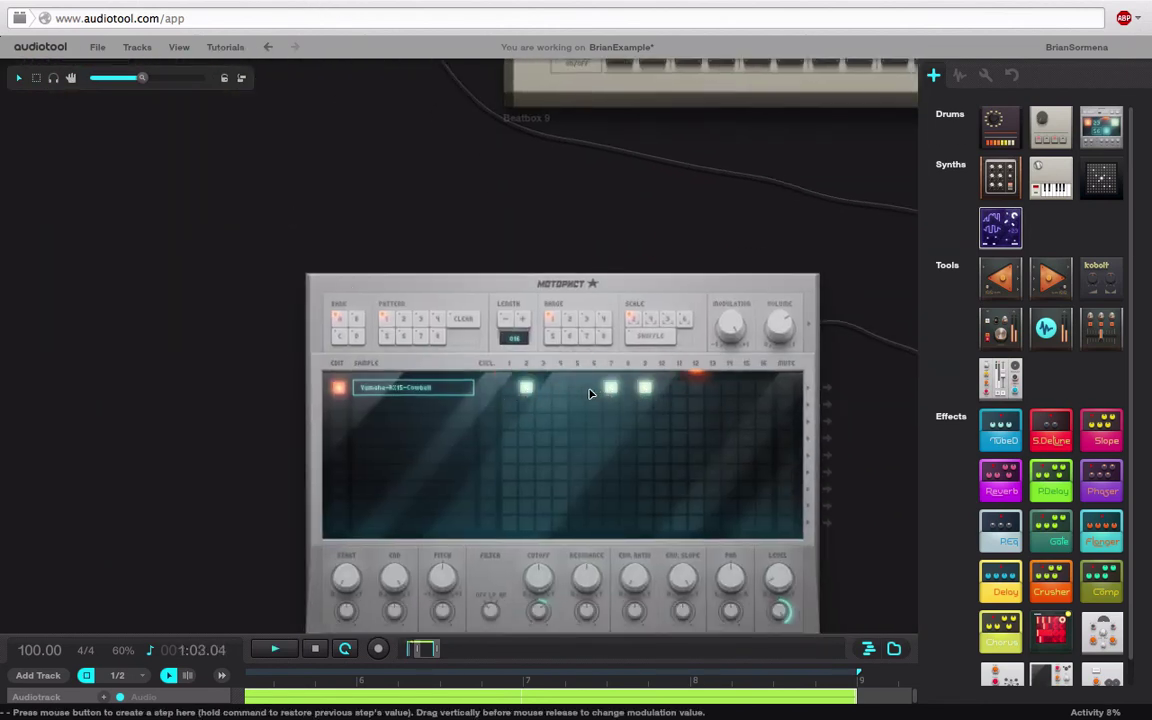
pyautogui.click(611, 388)
pyautogui.click(745, 389)
pyautogui.click(712, 389)
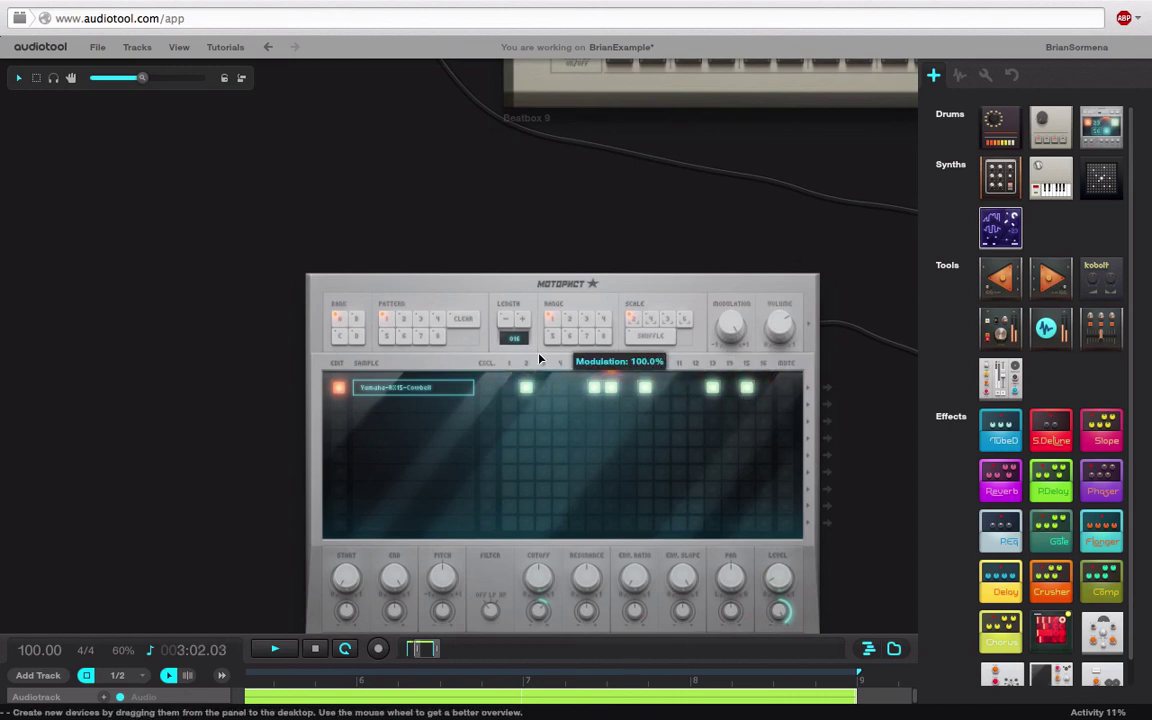
pyautogui.moveTo(786, 394); pyautogui.dragTo(786, 416)
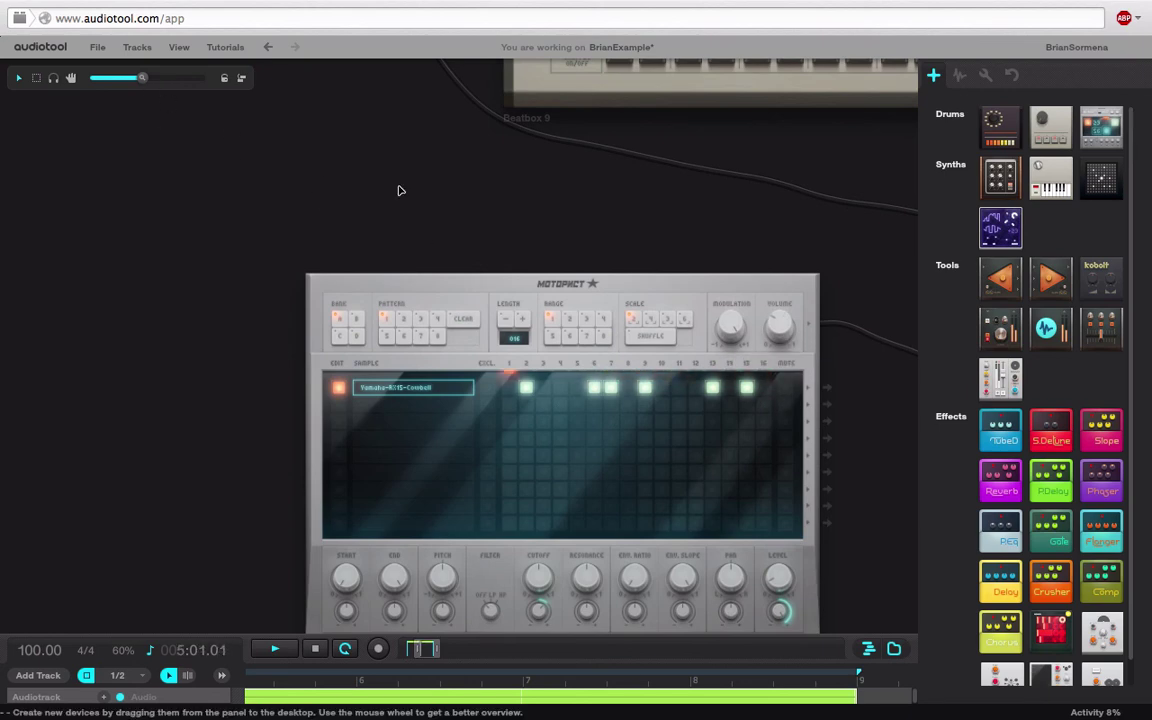
# Adjust the Stereodetune pedal's delay to about 79% and its tune to about 32%
pyautogui.moveTo(540, 226); pyautogui.dragTo(57, 207)
pyautogui.moveTo(565, 304); pyautogui.dragTo(558, 180)
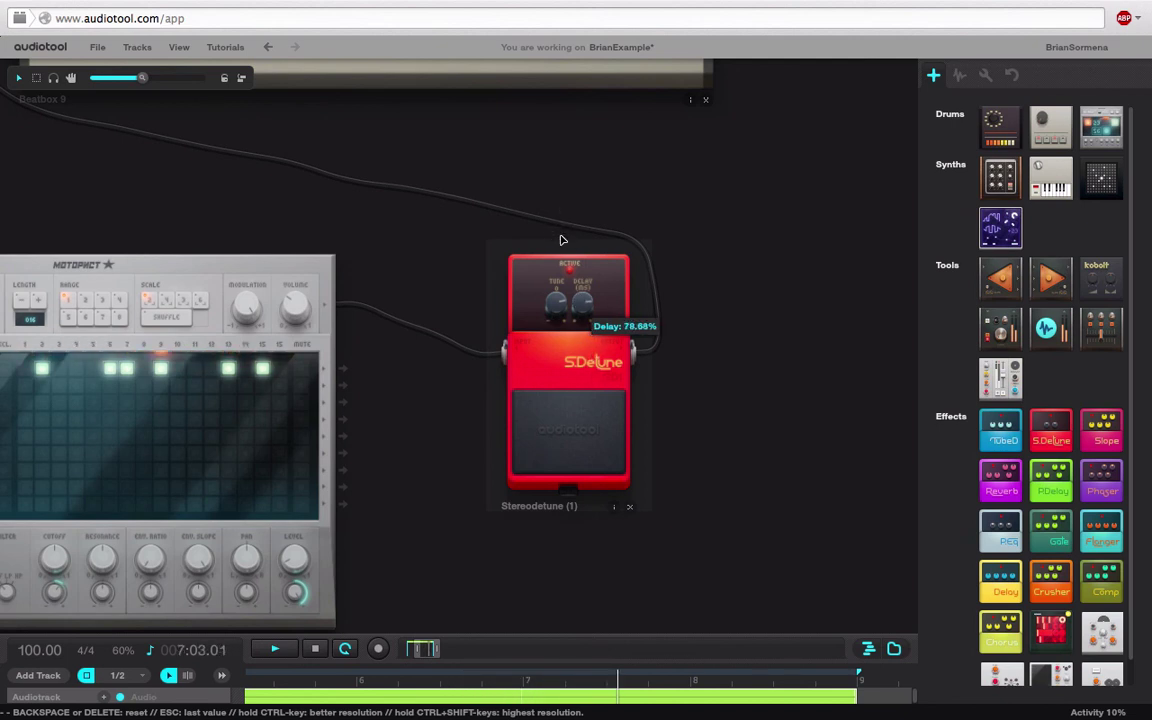
pyautogui.moveTo(558, 318)
pyautogui.mouseDown()
pyautogui.moveTo(558, 285)
pyautogui.moveTo(550, 432)
pyautogui.moveTo(548, 325)
pyautogui.mouseUp()
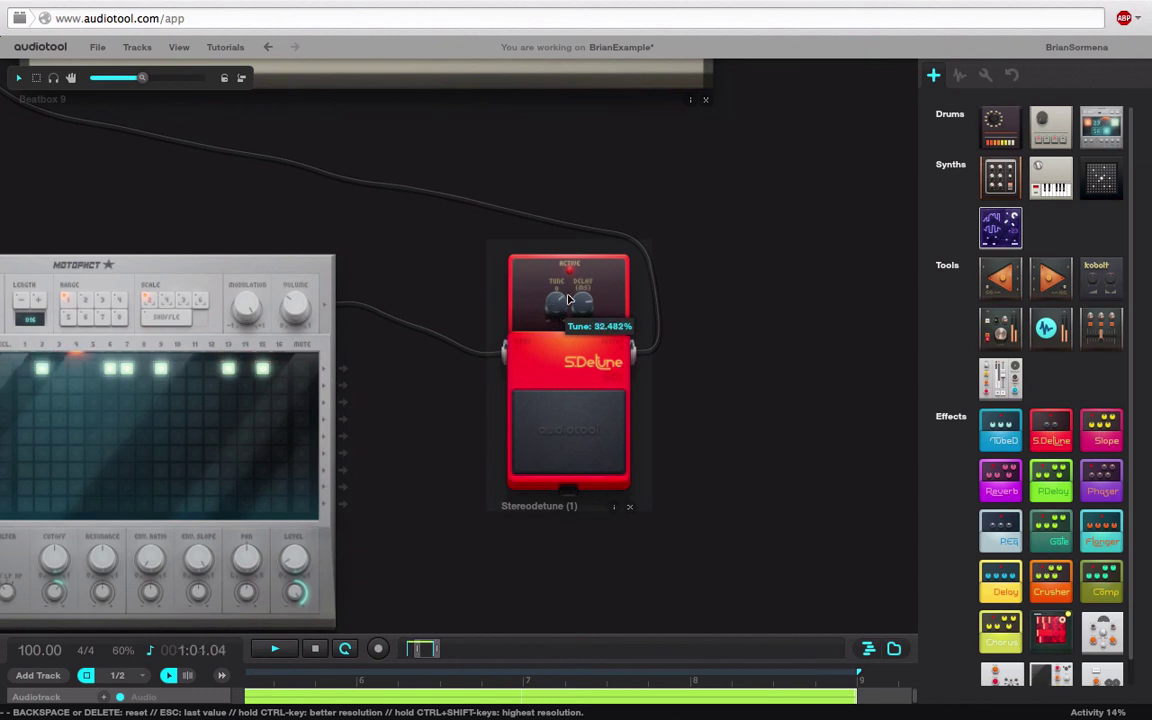
# Pan the Machiniste's cowbell slot about 24% left
pyautogui.moveTo(465, 400); pyautogui.dragTo(676, 248)
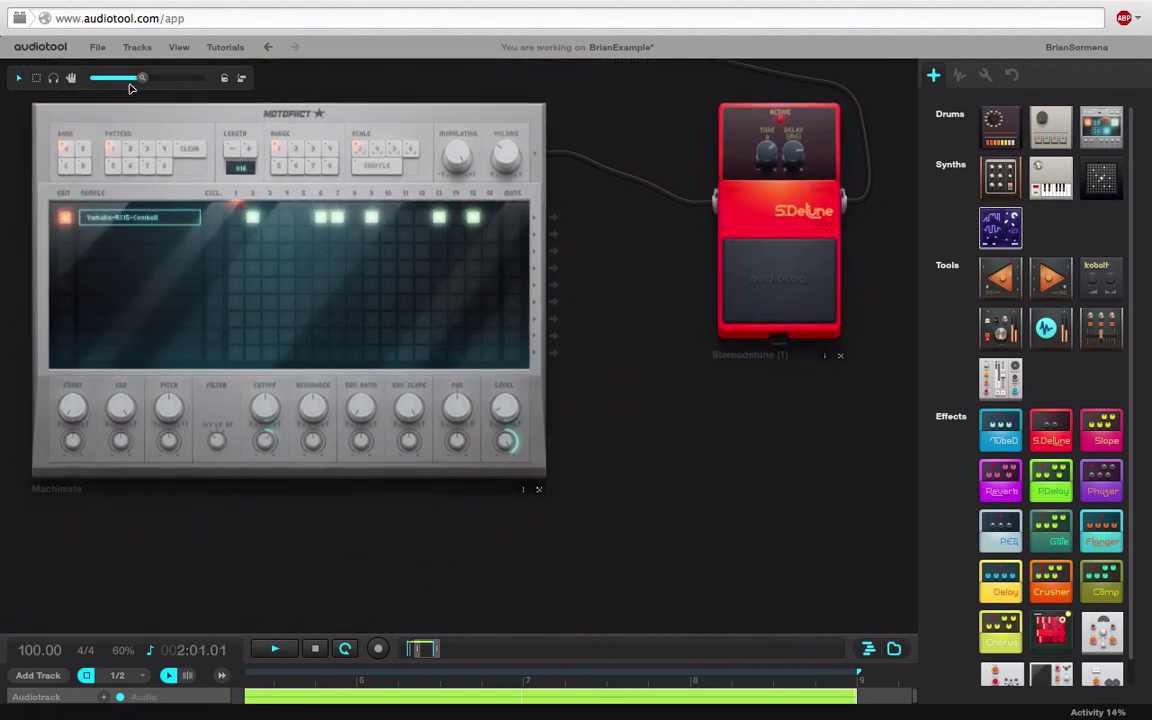
pyautogui.moveTo(141, 78); pyautogui.dragTo(165, 78)
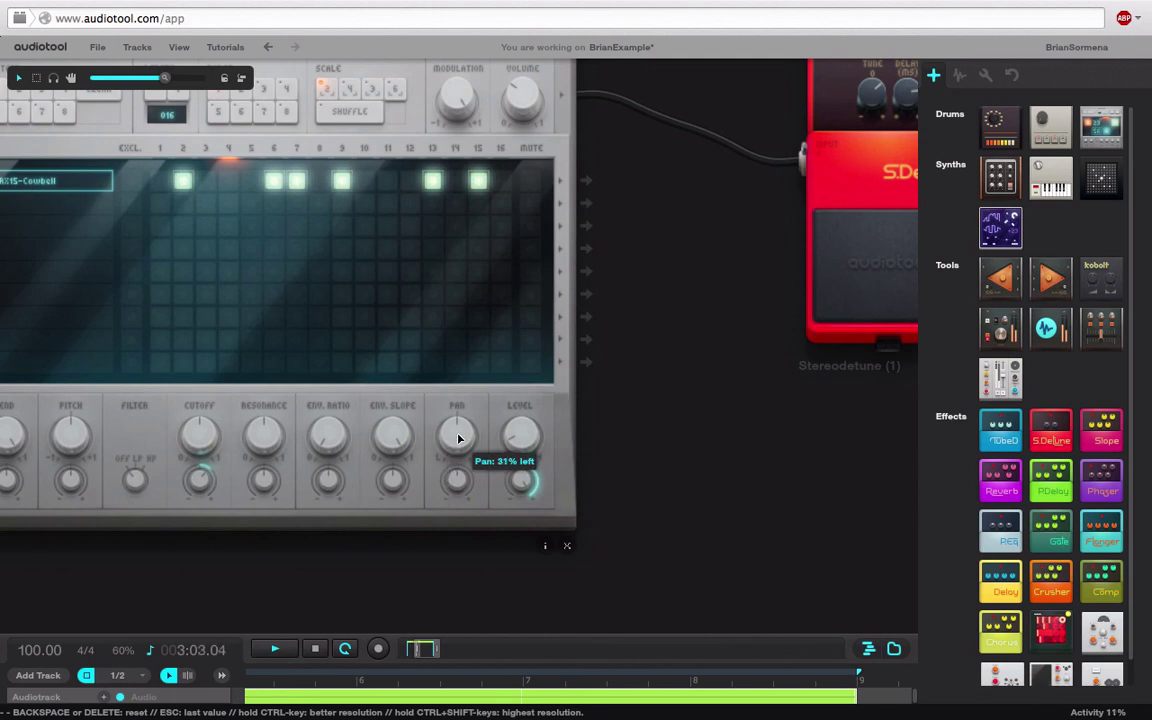
pyautogui.moveTo(458, 432); pyautogui.dragTo(476, 424)
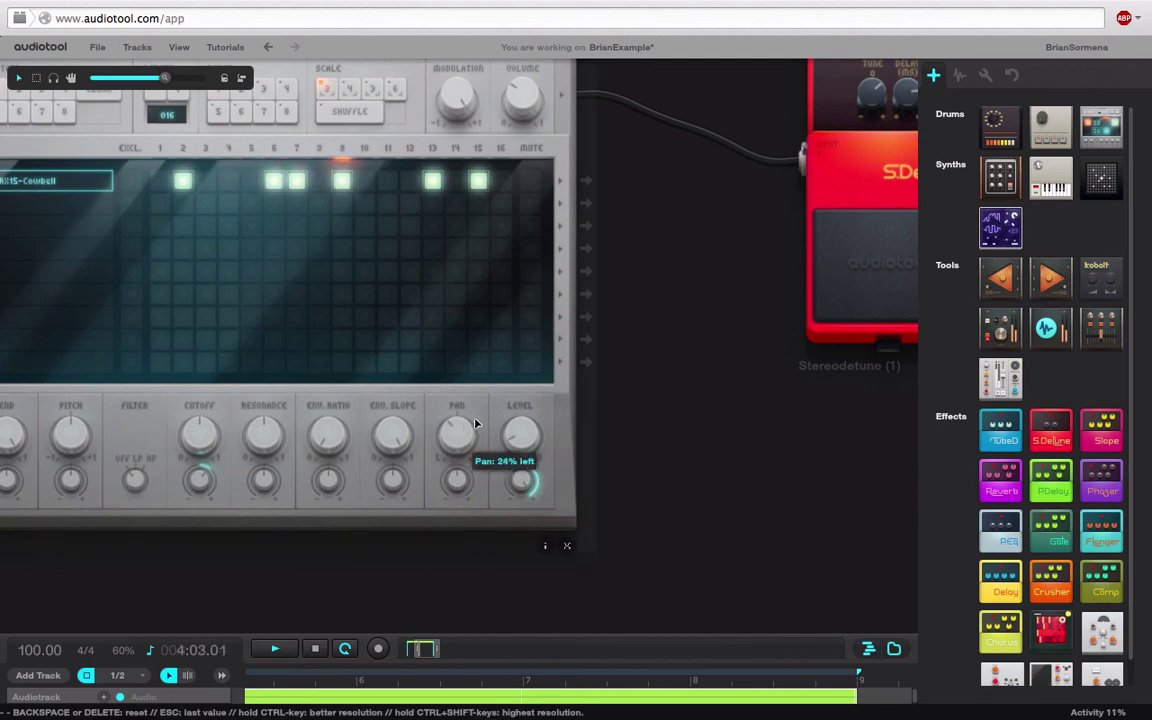
# Lower the cowbell's filter cutoff and raise its resonance on the Machiniste
pyautogui.moveTo(648, 381); pyautogui.dragTo(807, 354)
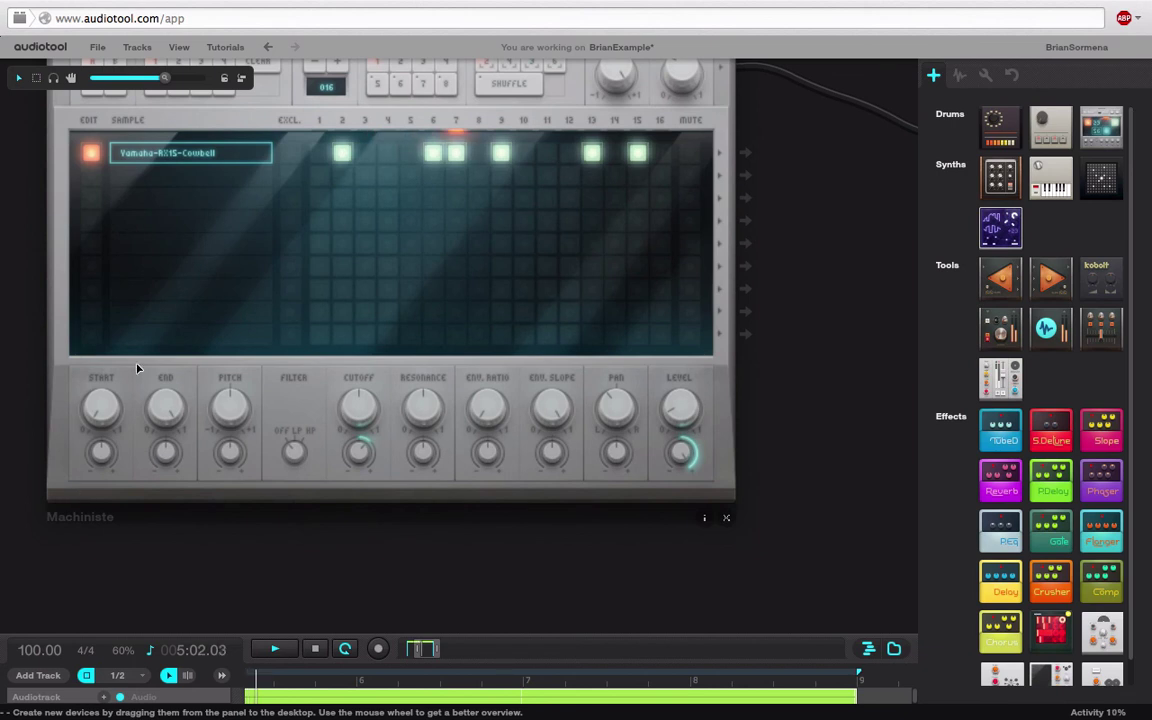
pyautogui.moveTo(366, 408); pyautogui.dragTo(391, 524)
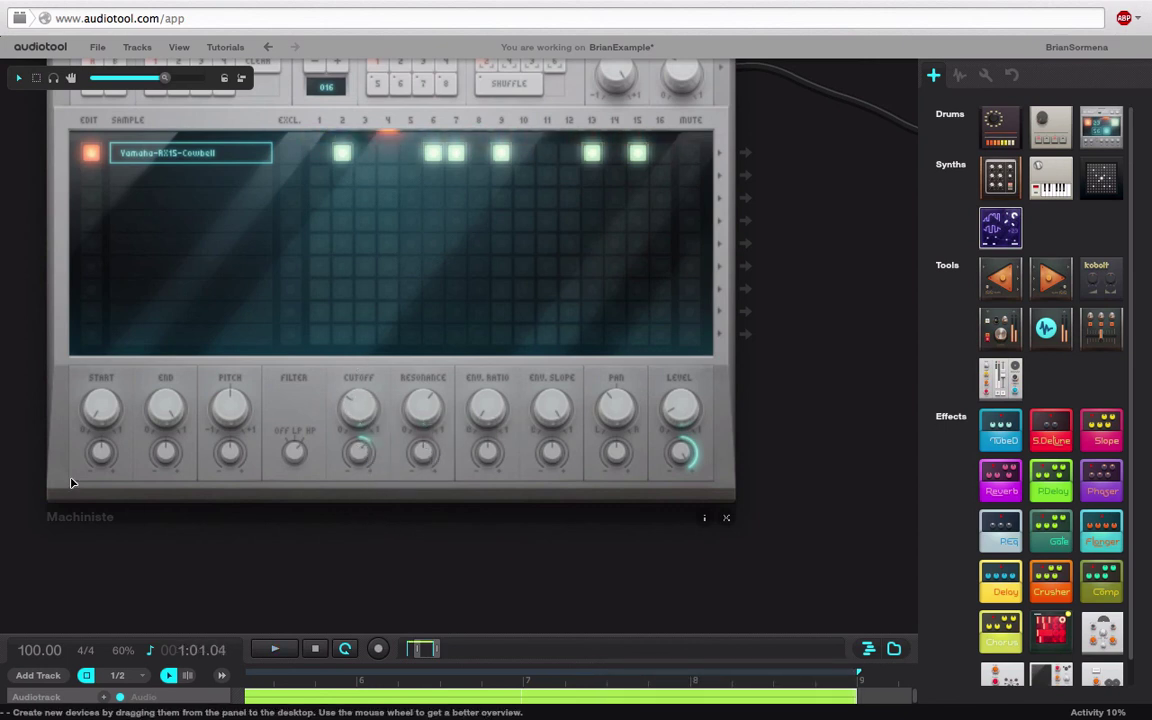
pyautogui.scroll(3, 802, 435)
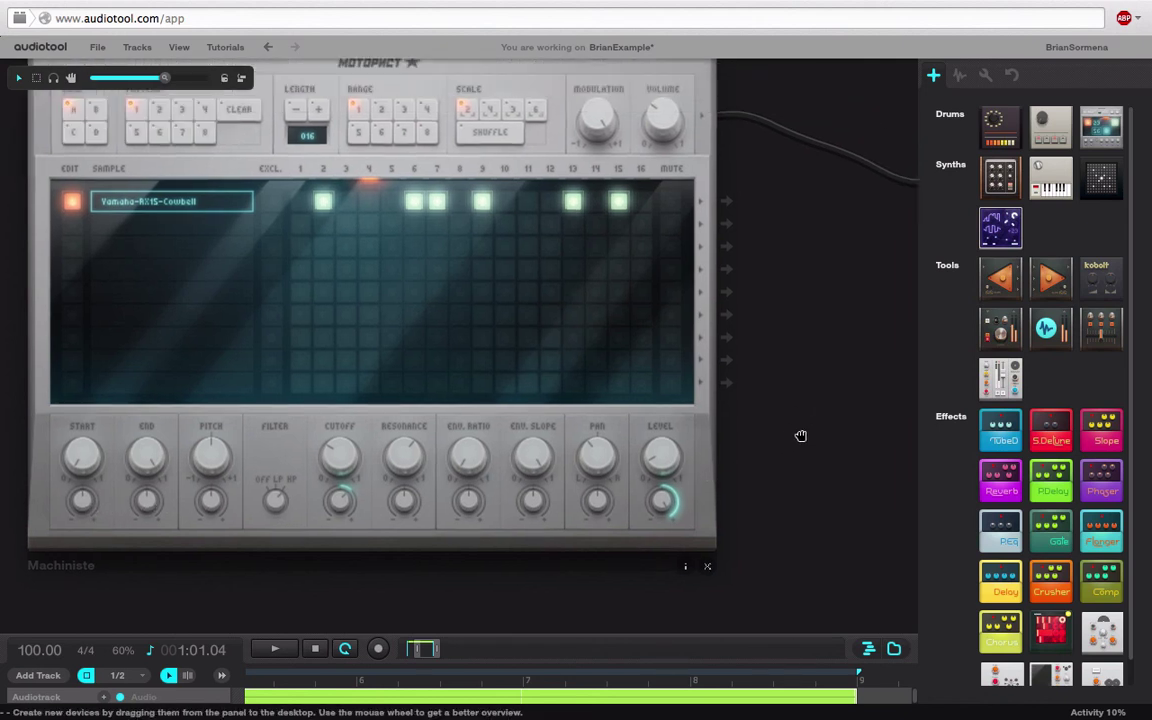
pyautogui.moveTo(807, 428); pyautogui.dragTo(859, 451)
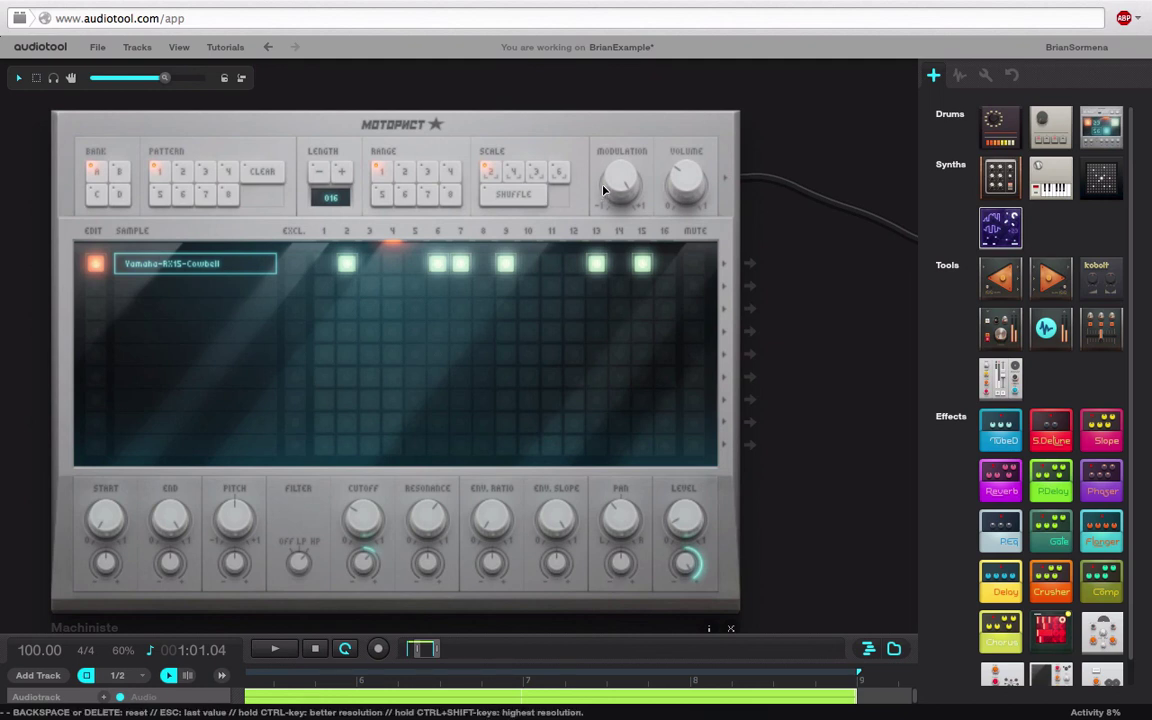
# Enlarge the timeline area so that it fills about half of the workspace height
pyautogui.moveTo(604, 190)
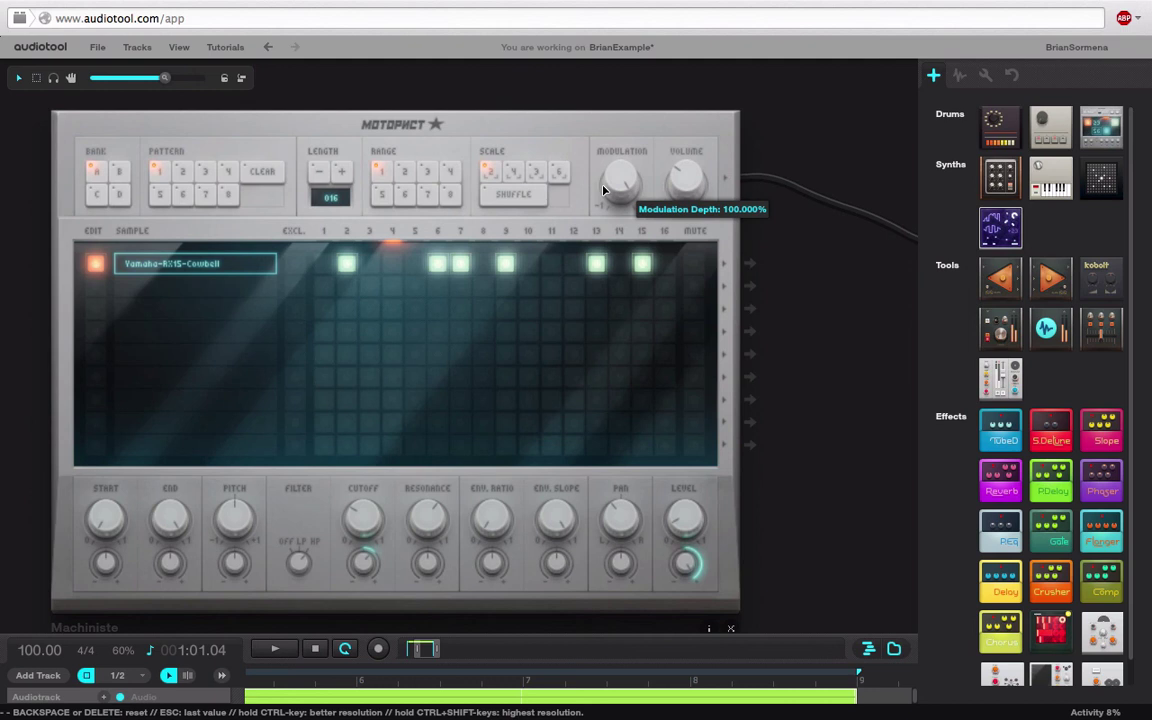
pyautogui.moveTo(548, 635); pyautogui.dragTo(566, 303)
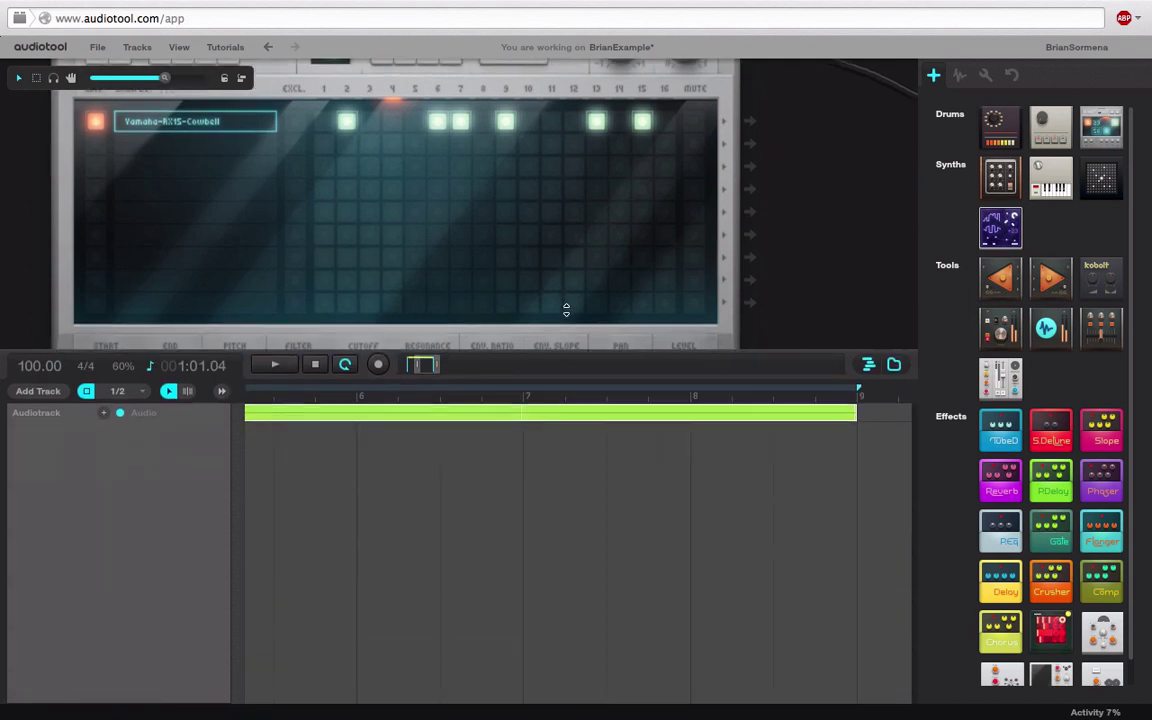